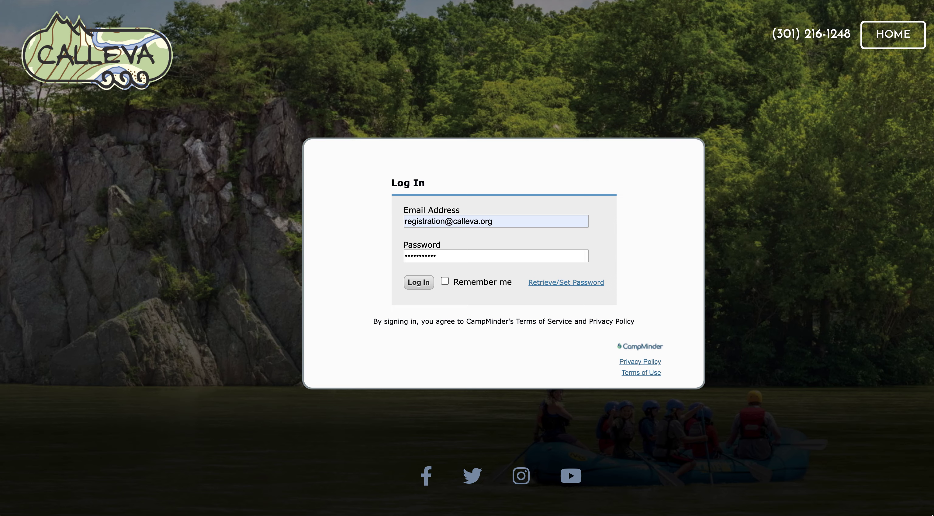
- Log in to the parent portal, review the household contact form, then cancel back to the Forms Dashboard
left_click(423, 283)
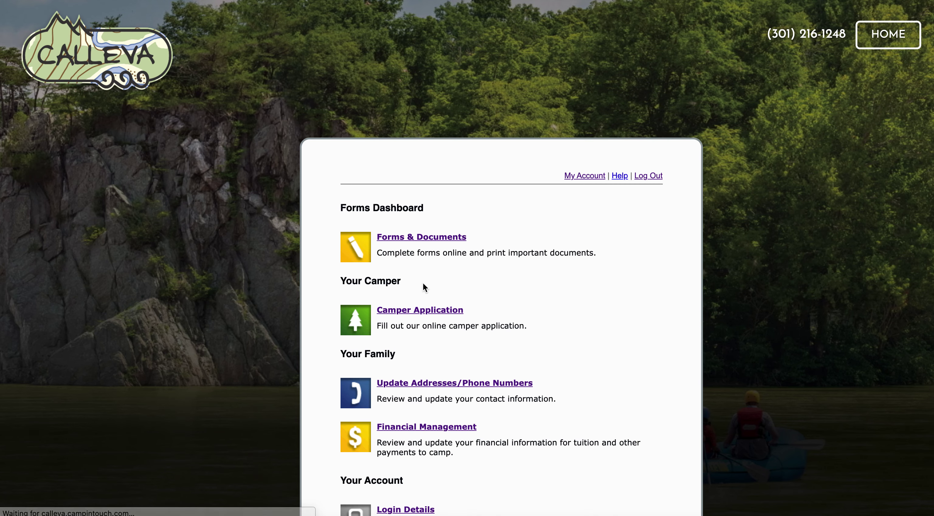
scroll(427, 285, "down", 3)
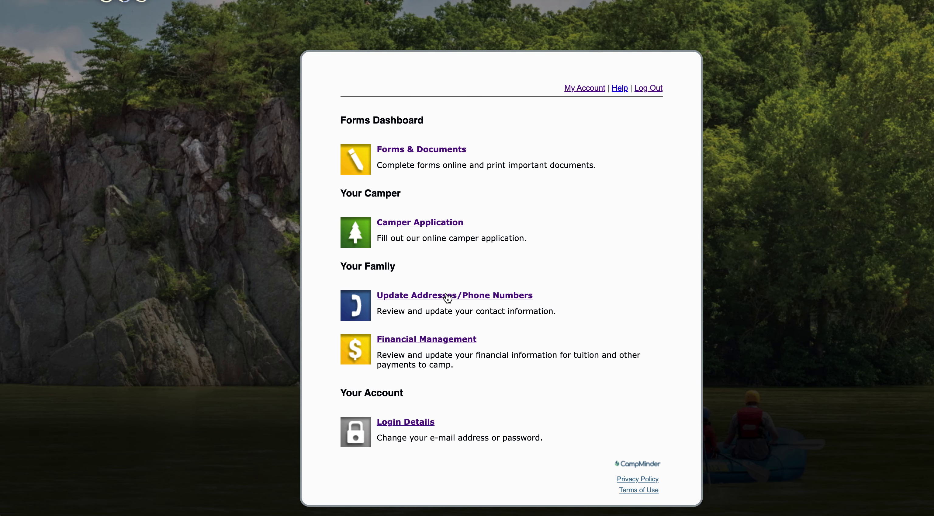
left_click(446, 296)
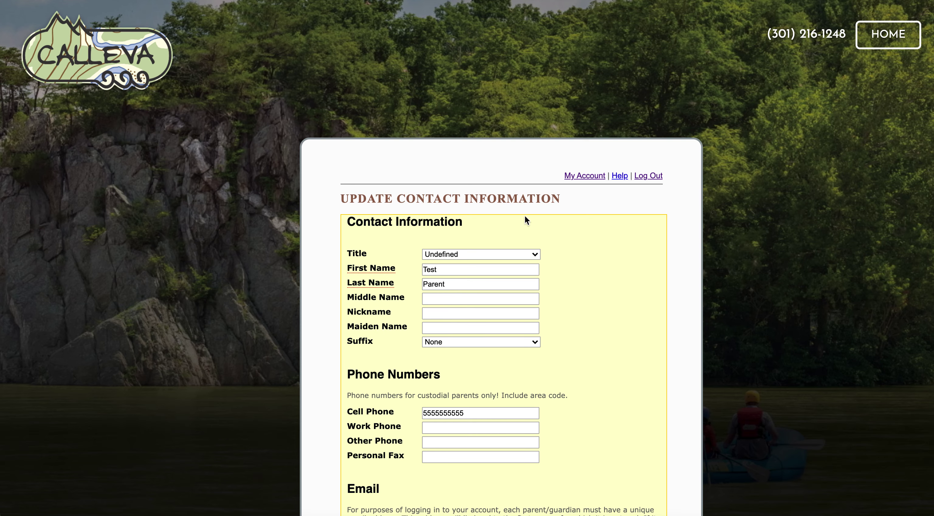
scroll(537, 158, "down", 10)
scroll(537, 157, "up", 10)
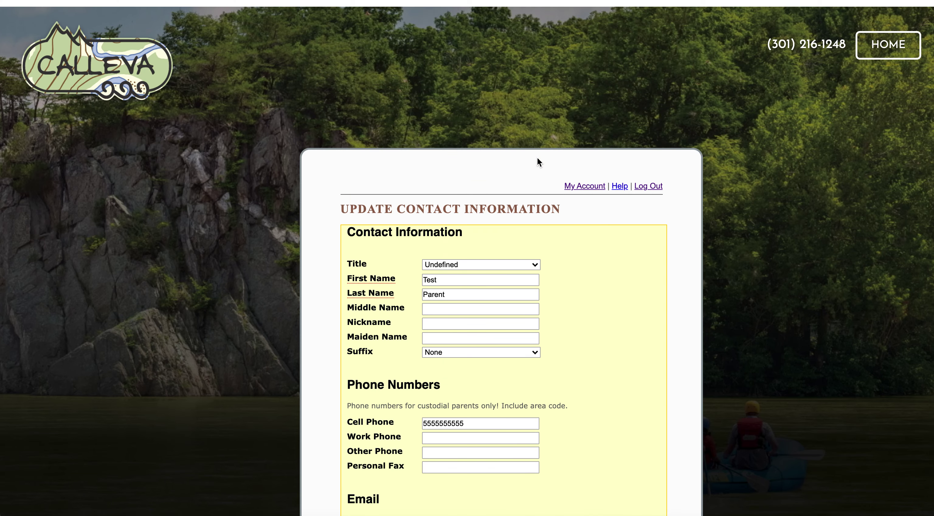
scroll(537, 158, "down", 20)
left_click(365, 335)
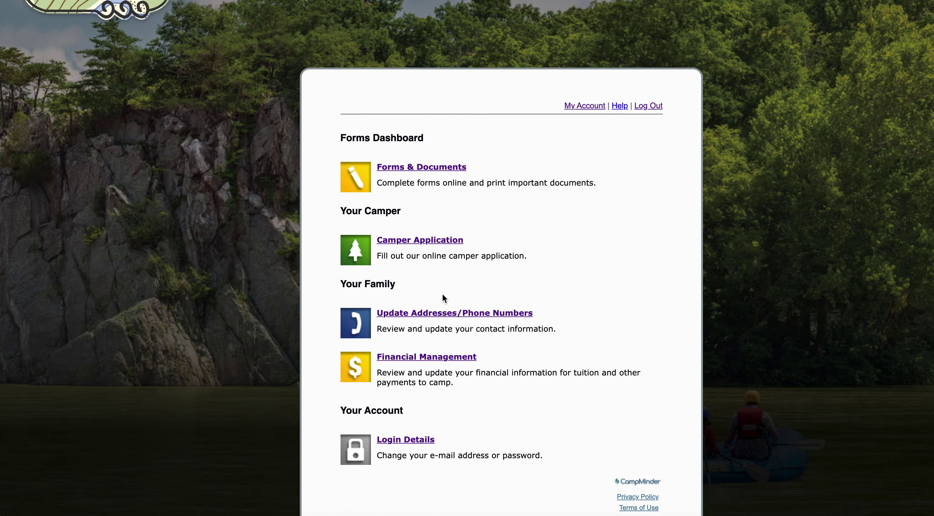
- Open the Camper Application and select the first camper to register
scroll(442, 294, "down", 2)
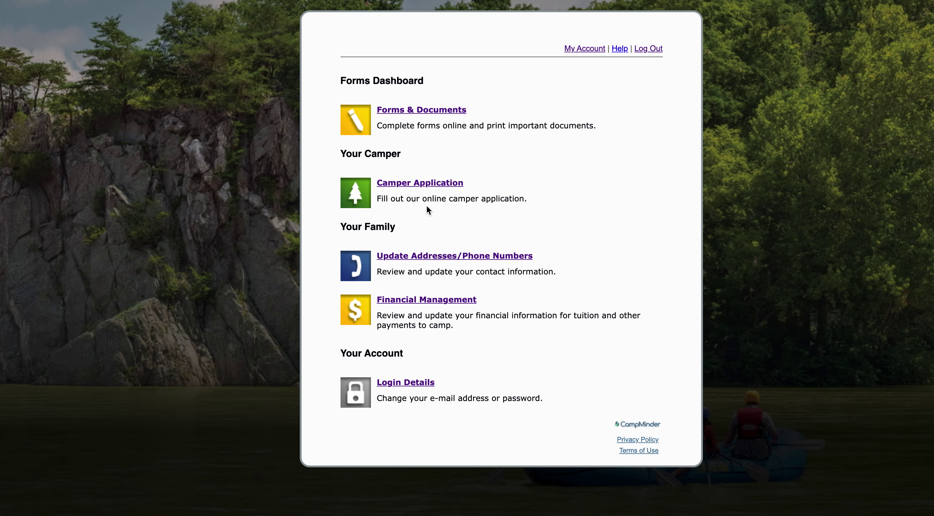
left_click(438, 187)
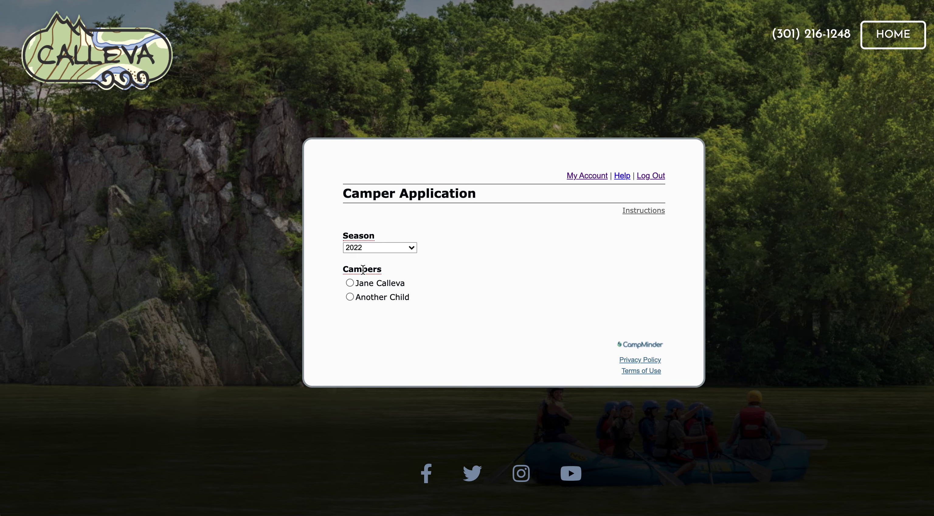
left_click(350, 283)
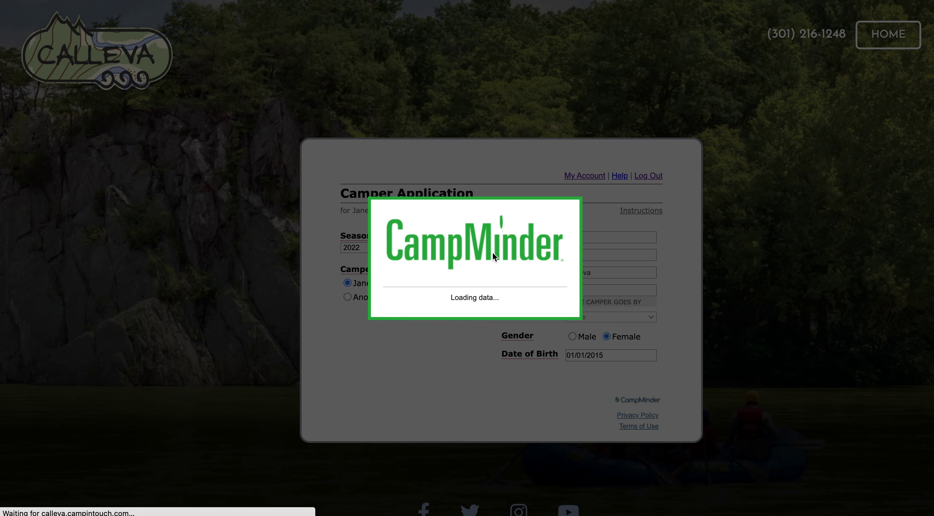
- Enter school 'Pooles' and begin the 2022 application
scroll(614, 268, "down", 1)
scroll(614, 263, "down", 1)
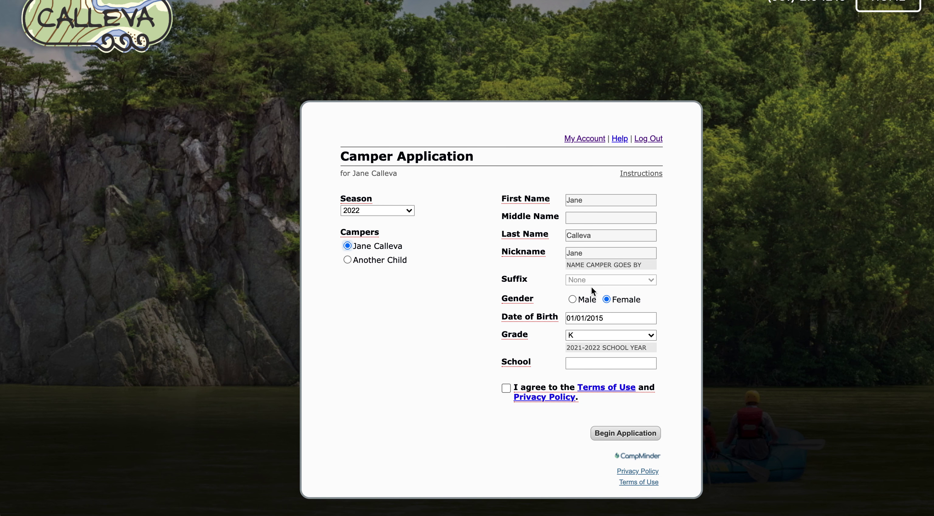
left_click(598, 361)
type("Poolesvile")
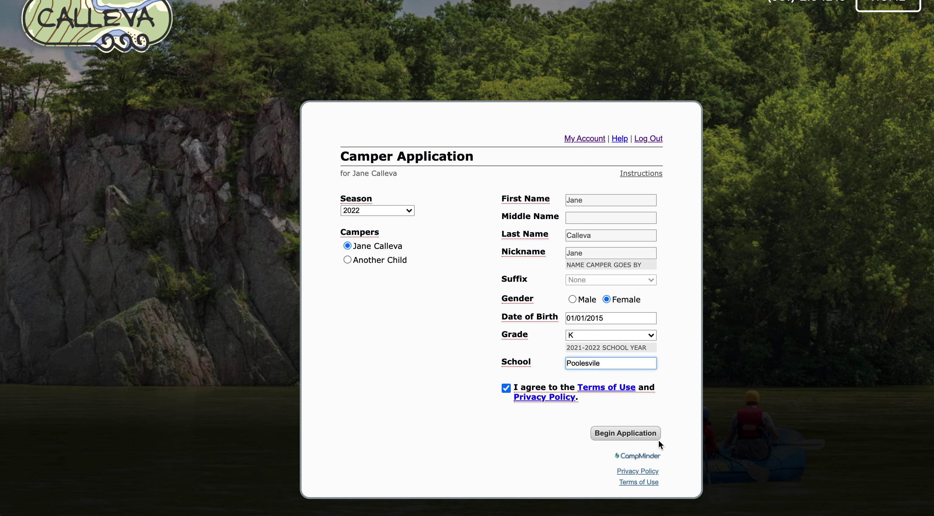
left_click(641, 436)
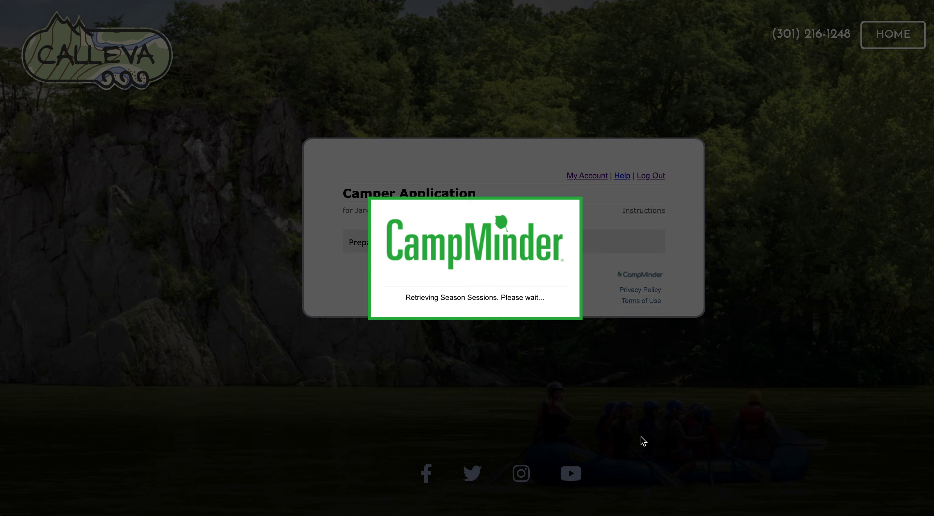
- Expand the Farm programs and select the Explorers session for Farm Week 3
scroll(642, 441, "down", 5)
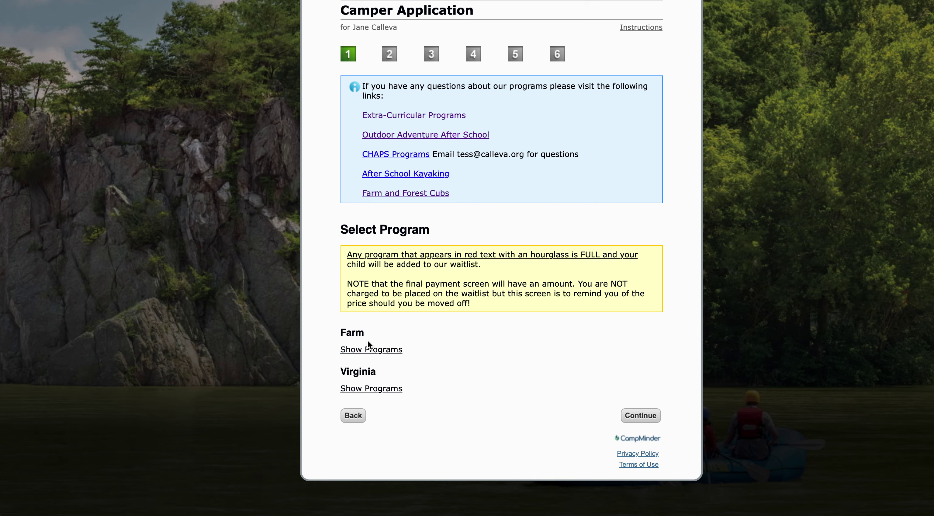
left_click(383, 349)
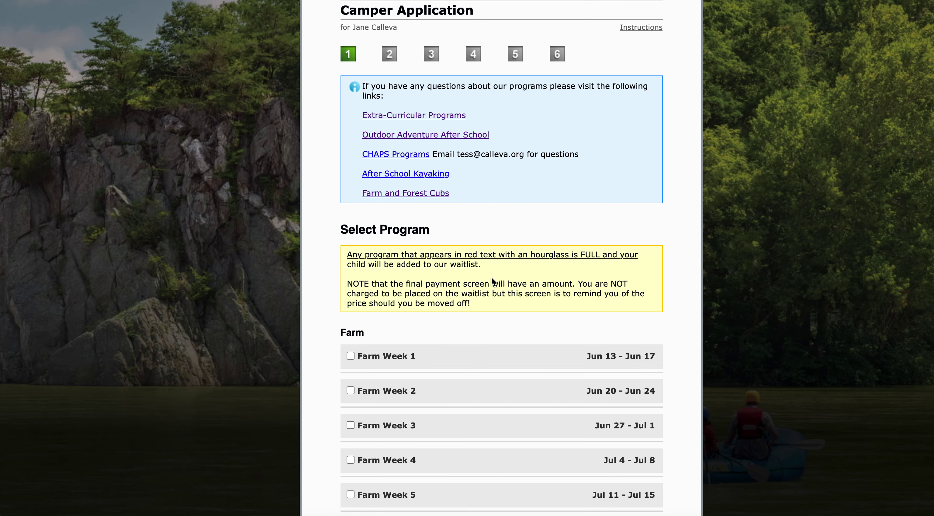
scroll(491, 277, "down", 4)
scroll(496, 248, "down", 1)
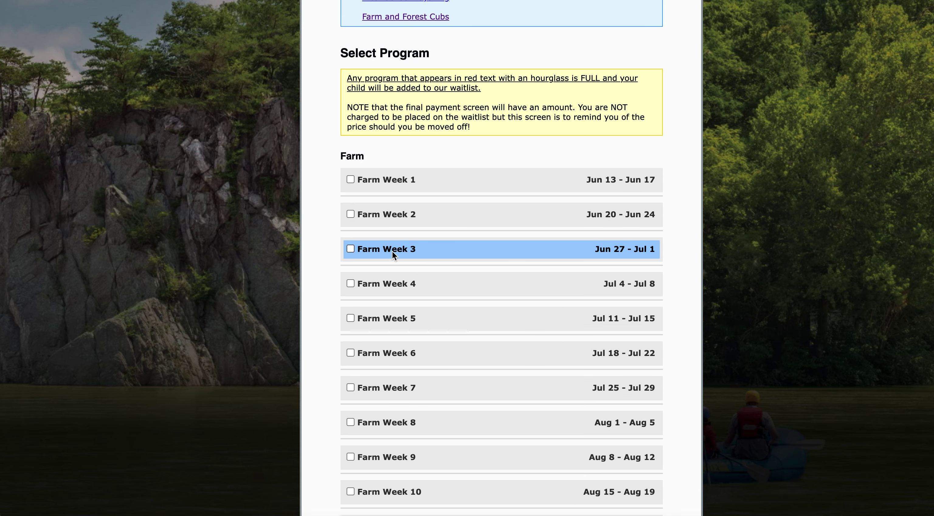
left_click(354, 247)
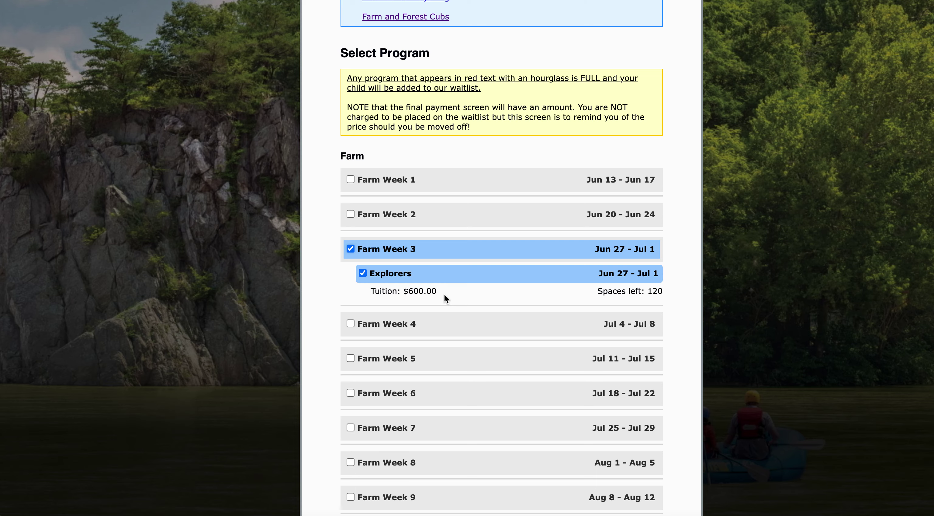
- Expand the Virginia programs, select VA Week 2, and continue to household information
scroll(422, 282, "down", 1)
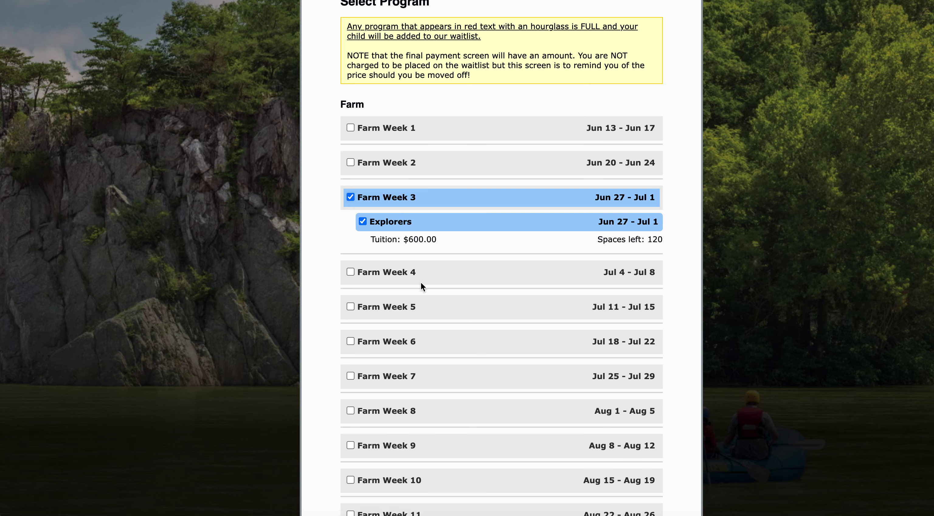
scroll(420, 281, "down", 3)
left_click(371, 429)
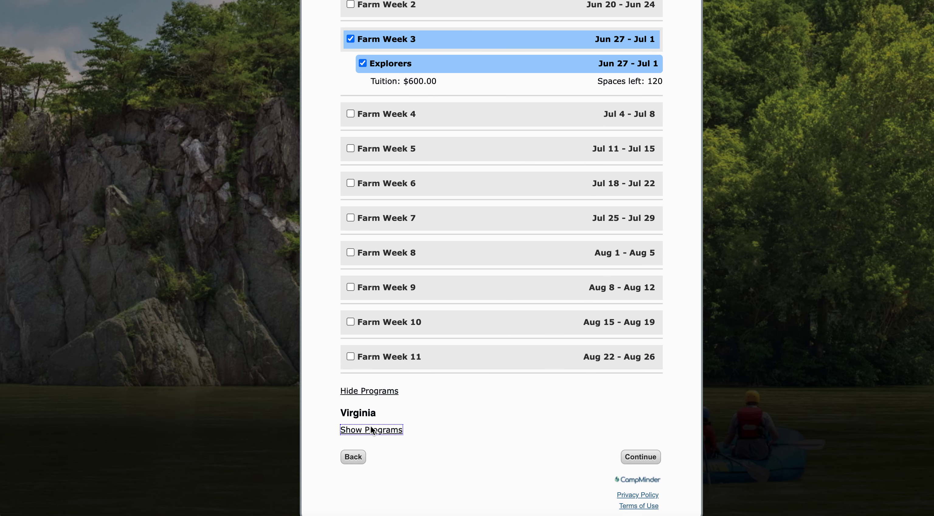
scroll(516, 351, "down", 3)
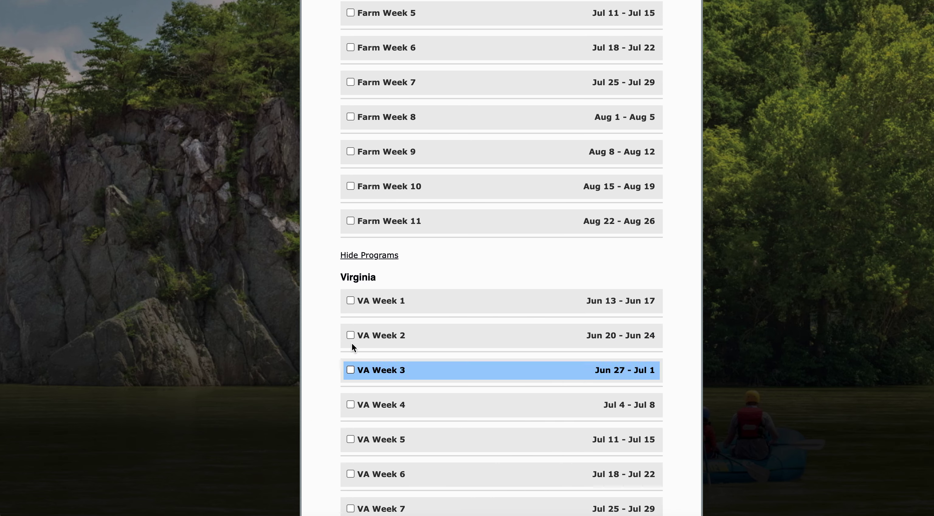
left_click(368, 335)
scroll(572, 335, "down", 1)
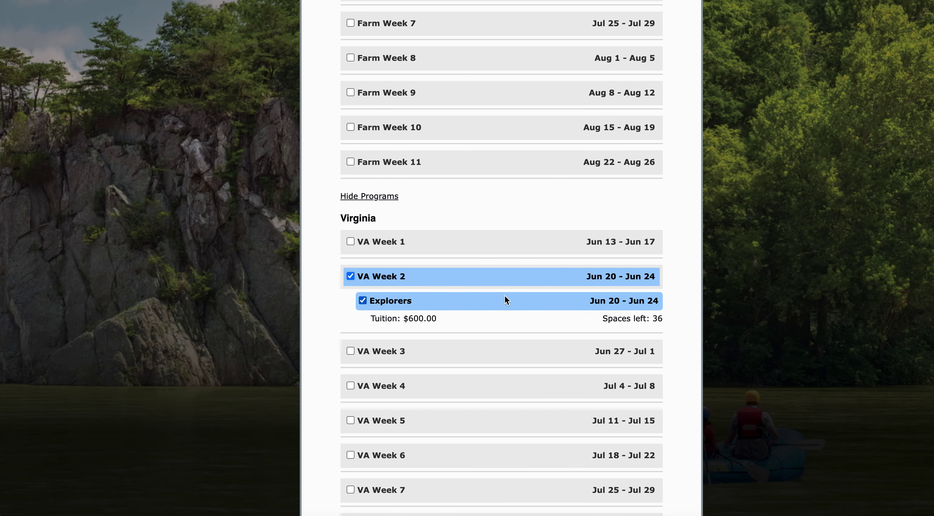
scroll(567, 378, "down", 8)
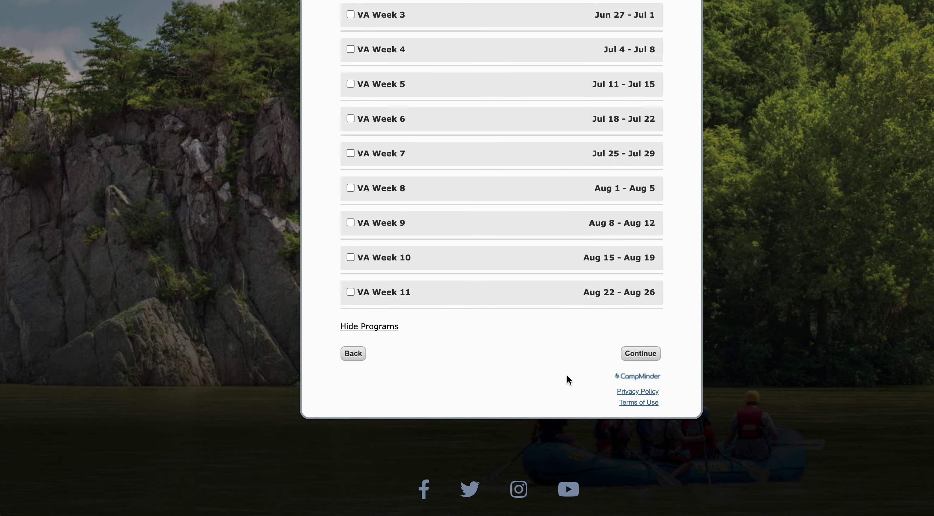
left_click(648, 358)
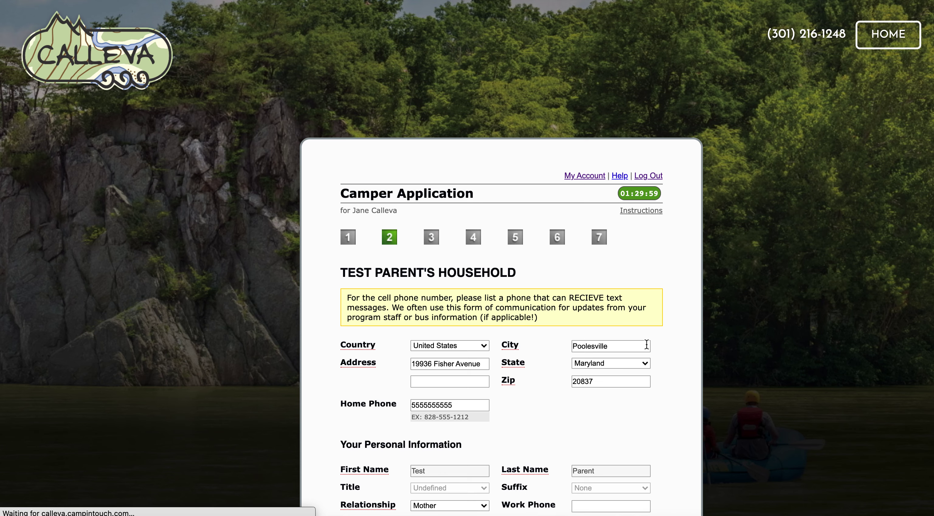
- Accept the household details, then tick and untick the $50 Week 3 lunch option
scroll(646, 345, "down", 5)
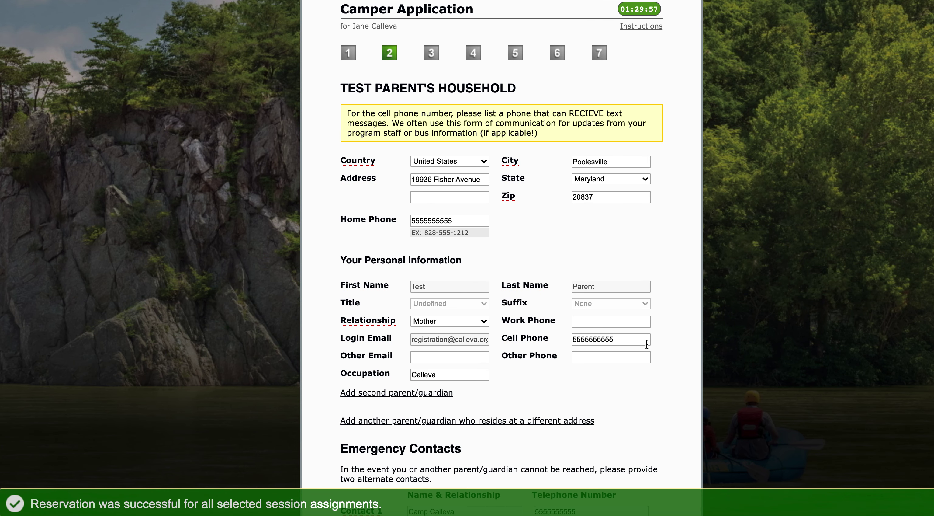
scroll(605, 265, "down", 4)
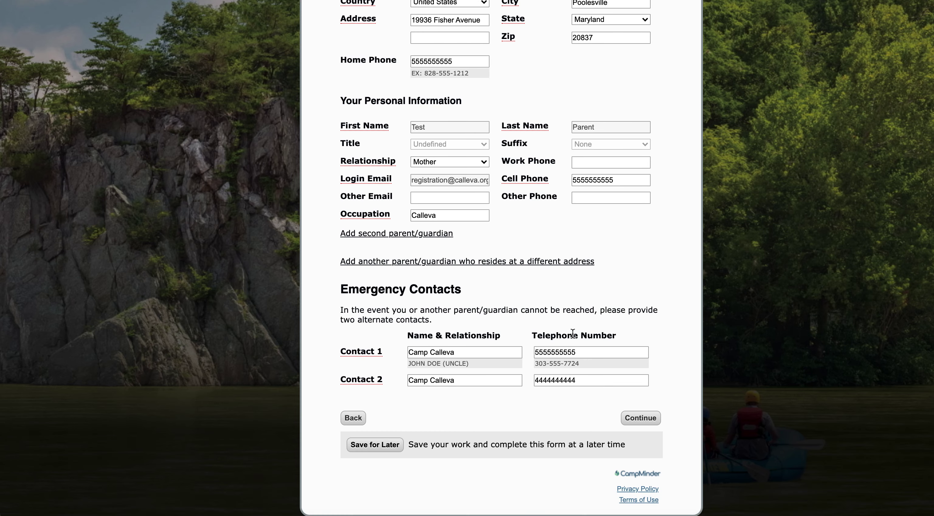
scroll(573, 333, "down", 1)
left_click(644, 389)
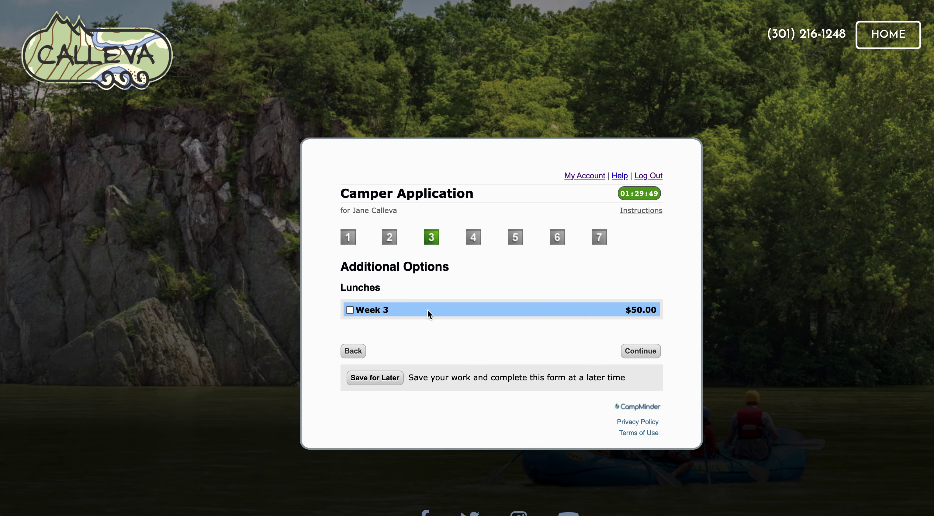
left_click(385, 309)
left_click(370, 312)
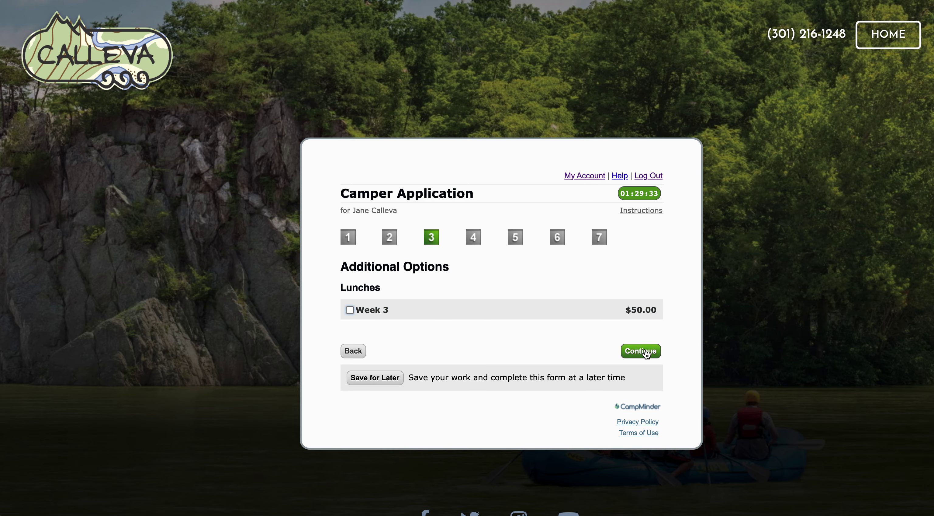
- Pass through the additional information and group request steps to the height and weight step
left_click(641, 350)
scroll(603, 256, "up", 2)
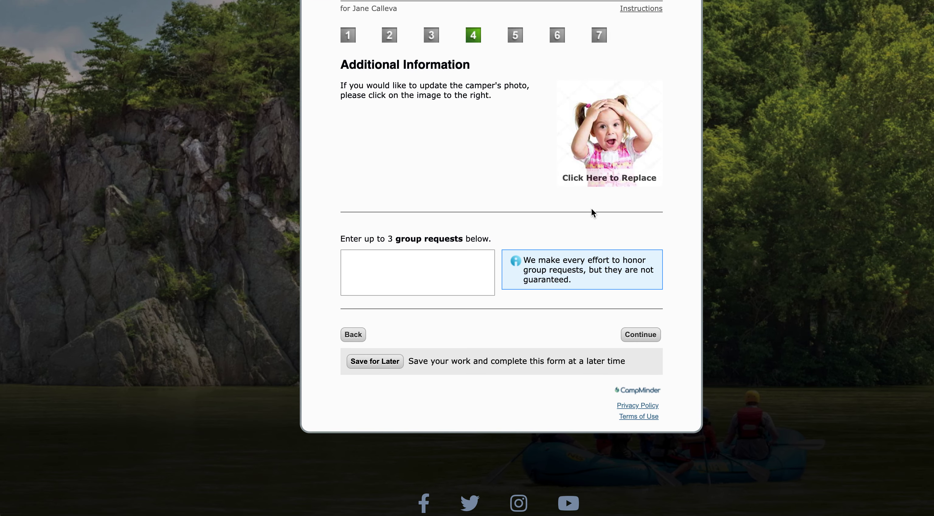
scroll(463, 254, "down", 2)
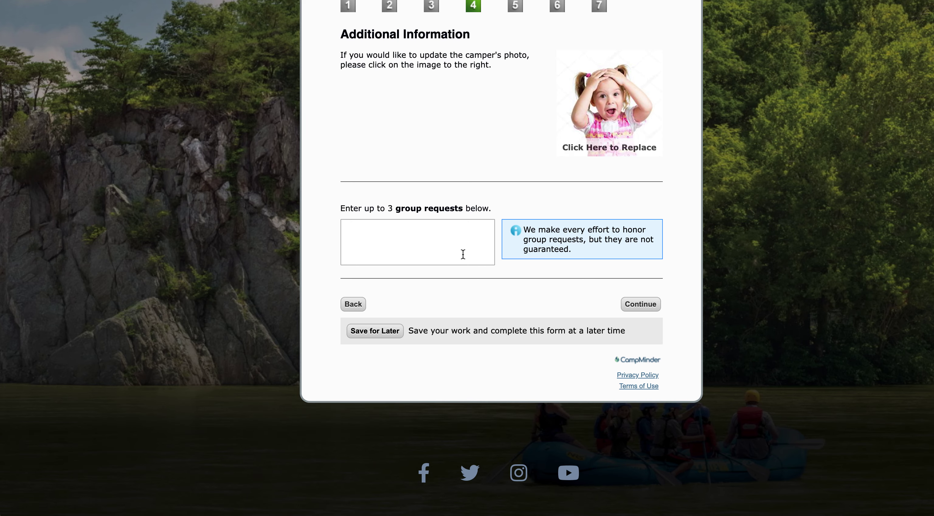
scroll(463, 254, "up", 2)
left_click(441, 259)
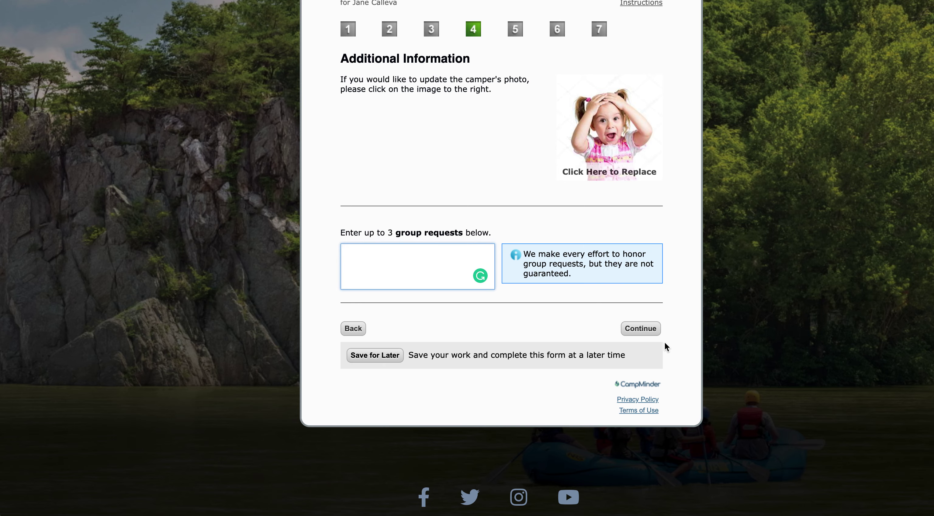
left_click(640, 328)
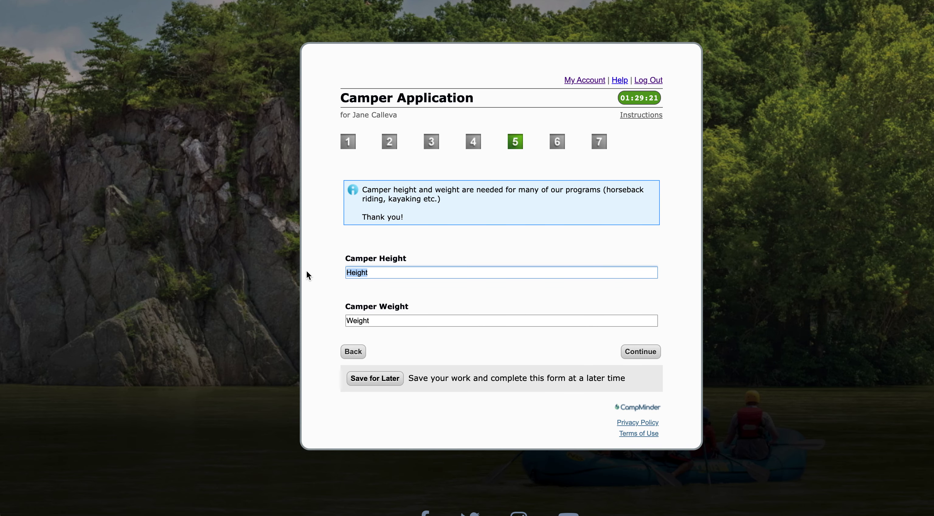
- Enter camper height 5'2 and weight 100, then continue to billing
type("5'2")
left_click(393, 320)
type("100")
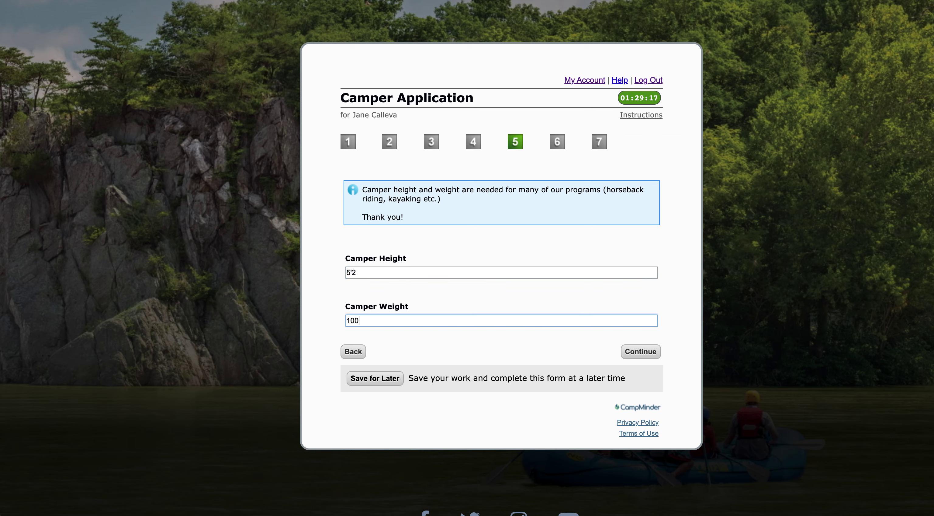
left_click(545, 342)
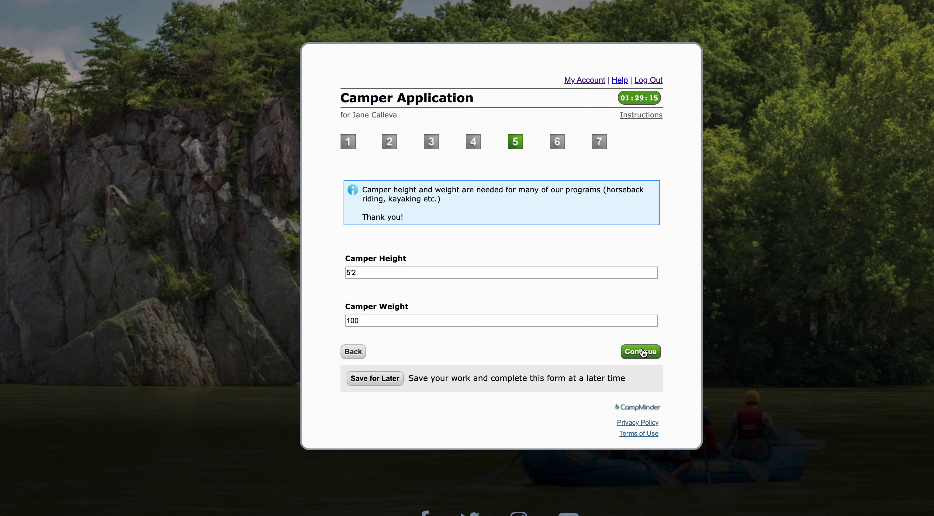
left_click(643, 351)
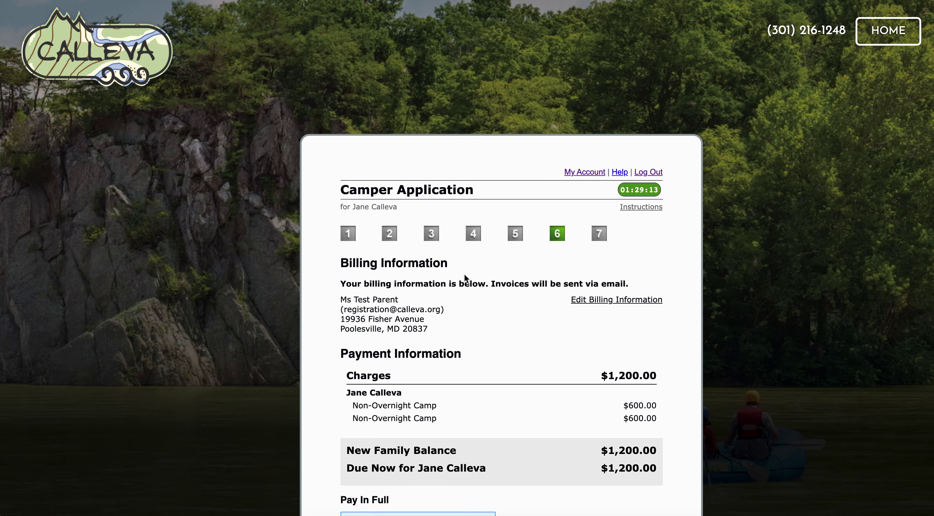
- Review the $1,200.00 charges, keep the saved card, and continue to Terms and Conditions
scroll(465, 274, "down", 4)
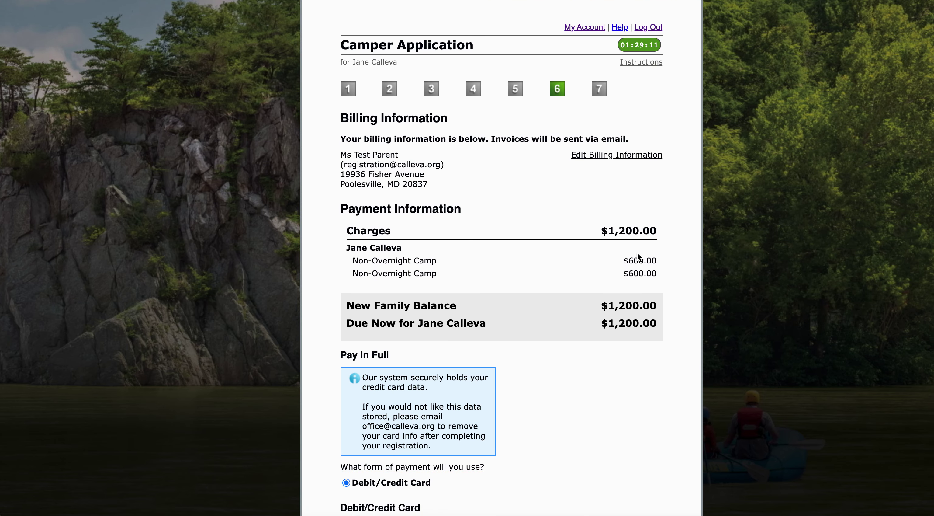
scroll(646, 231, "down", 1)
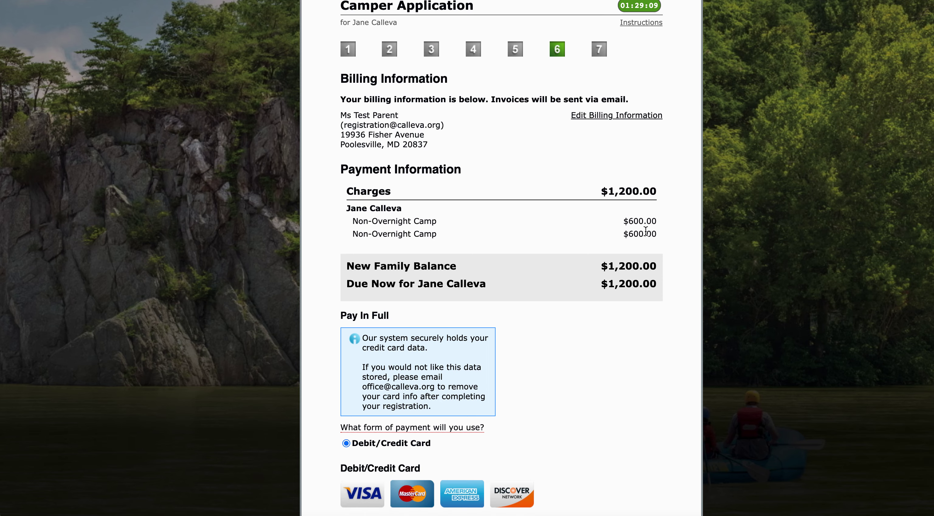
scroll(645, 230, "down", 3)
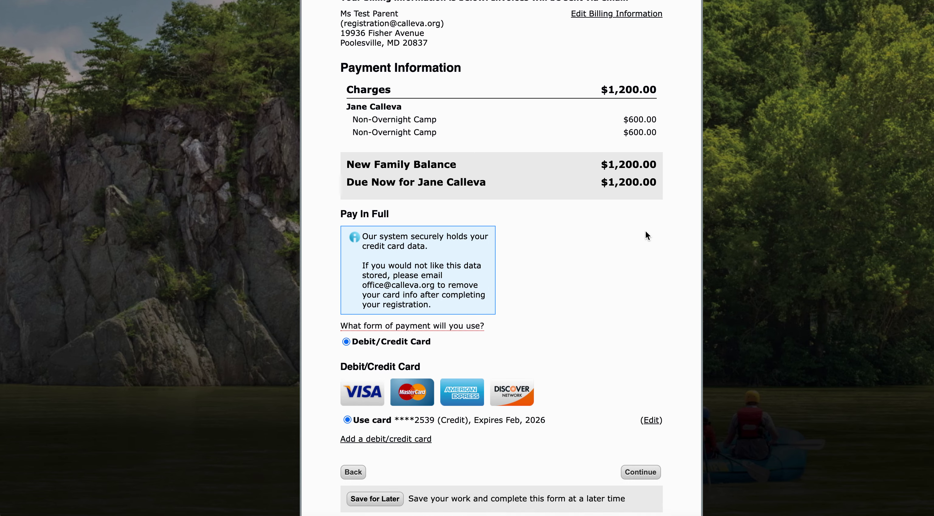
scroll(646, 231, "down", 2)
scroll(646, 231, "up", 2)
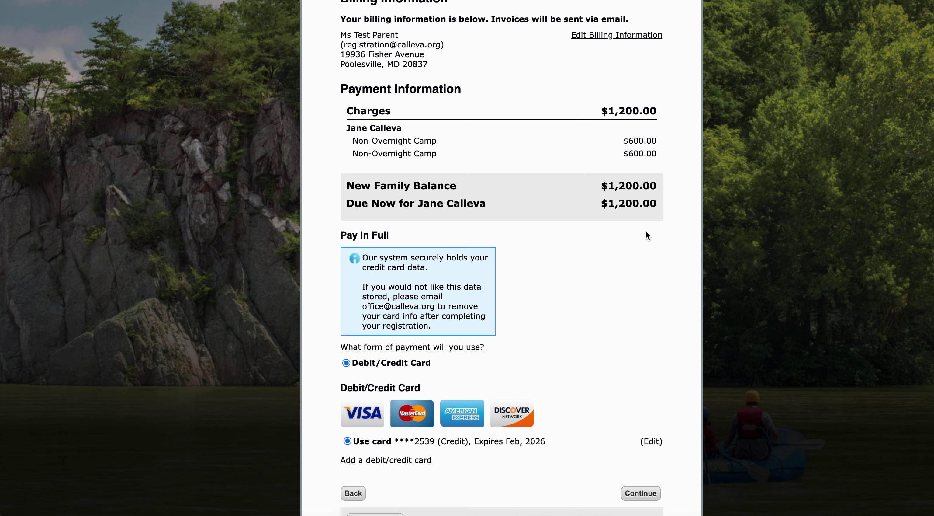
left_click(641, 493)
scroll(650, 363, "down", 5)
scroll(577, 346, "down", 15)
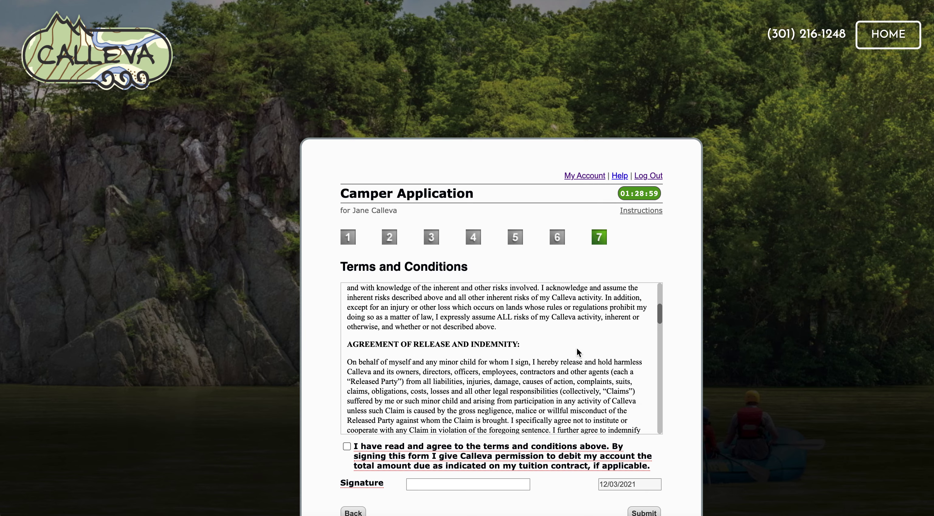
- Tick the terms agreement, enter the signature, and submit the camper application
left_click(347, 445)
scroll(465, 412, "down", 5)
left_click(453, 480)
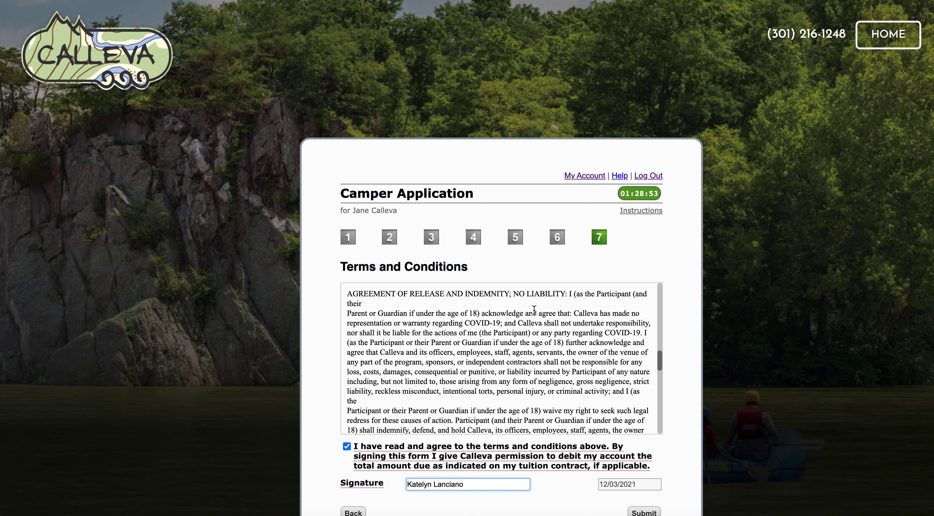
scroll(544, 319, "down", 3)
scroll(644, 421, "down", 3)
scroll(644, 471, "down", 3)
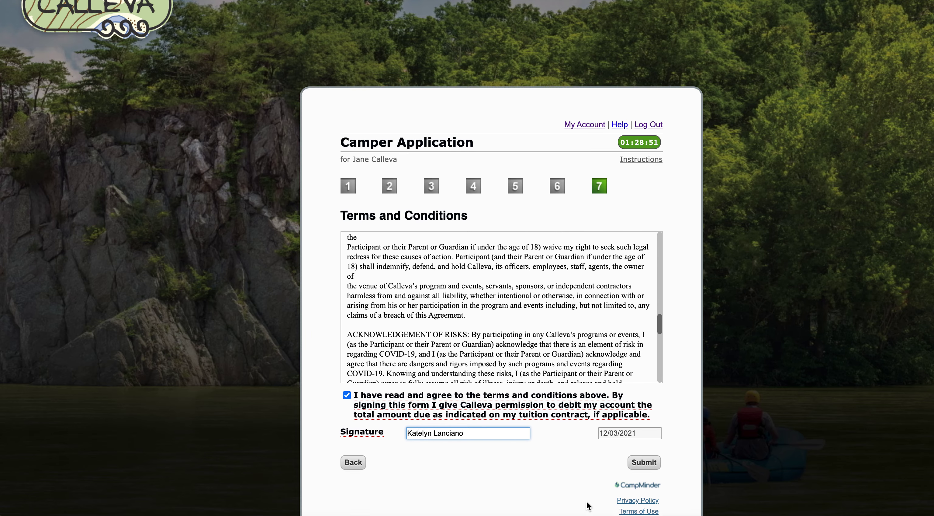
left_click(644, 459)
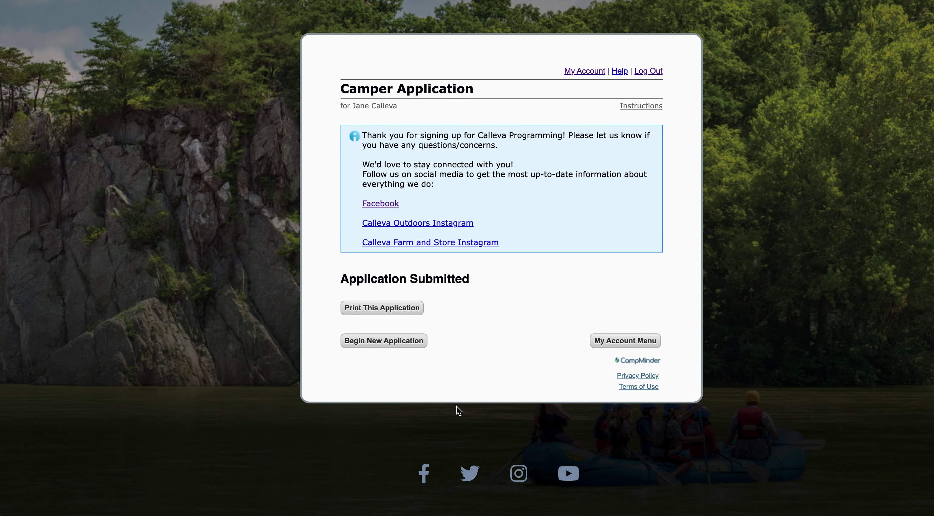
- Begin a new application for another child and enter the child's first and last name
left_click(418, 340)
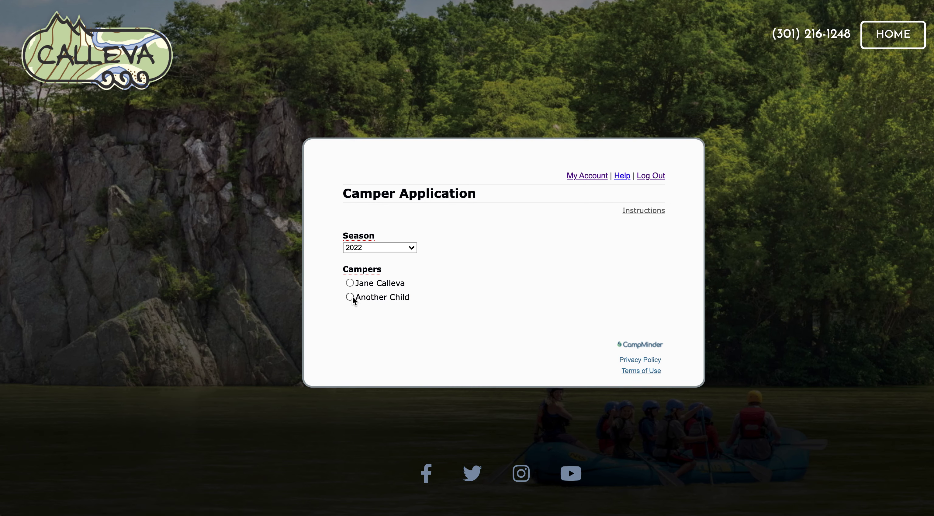
left_click(350, 297)
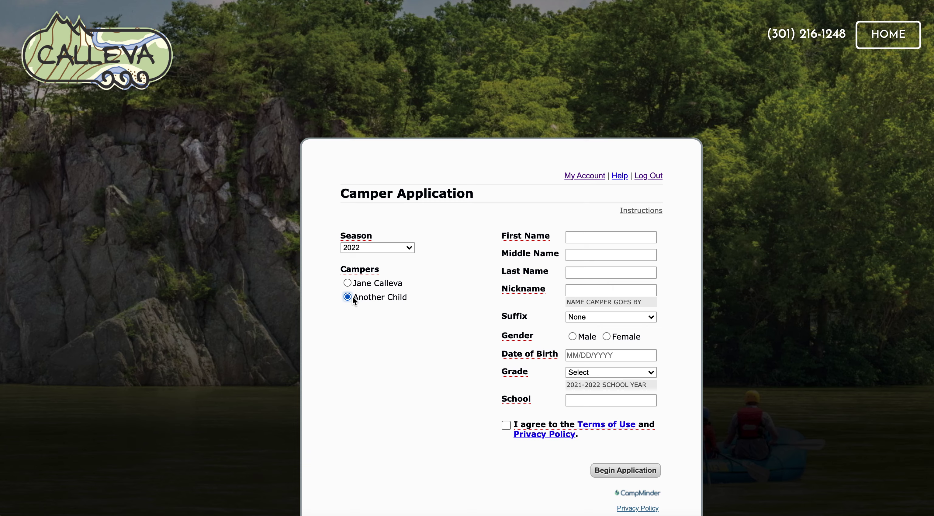
left_click(584, 235)
left_click(584, 273)
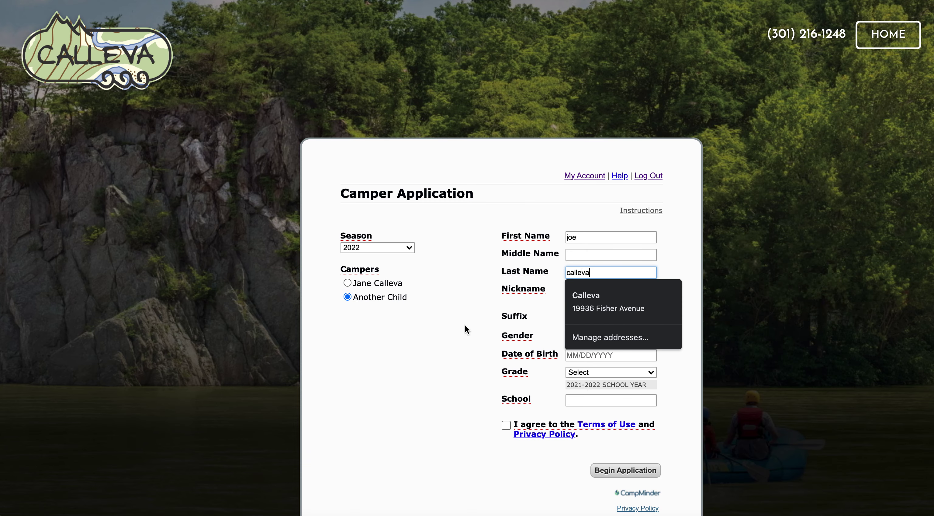
- Enter birth date 01/01/2015 and school 'poolesville', accept the terms, and try to begin
left_click(616, 354)
type("01/01/2015")
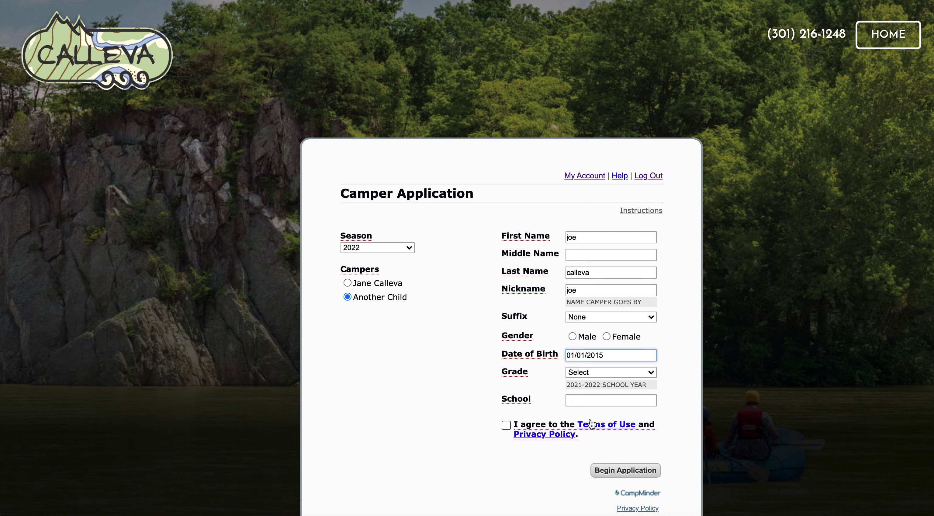
left_click(591, 401)
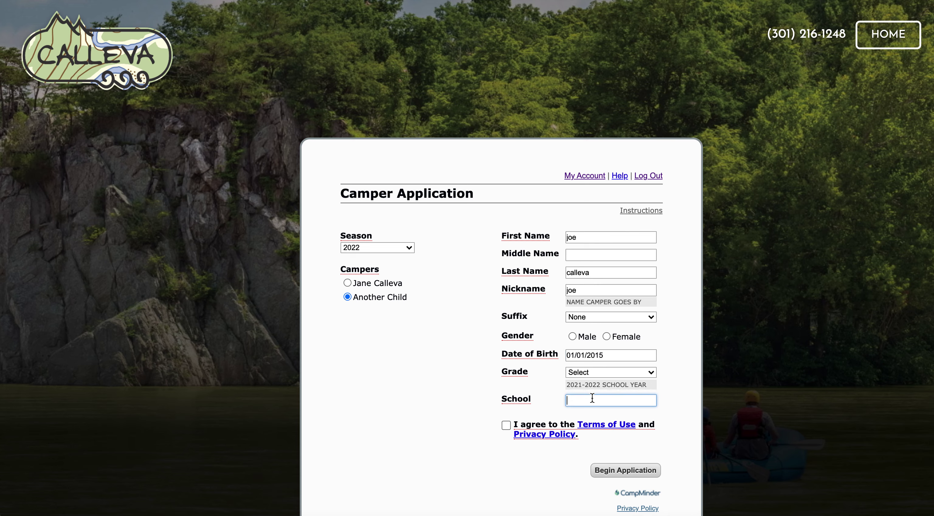
type("poolesville")
left_click(507, 423)
left_click(606, 470)
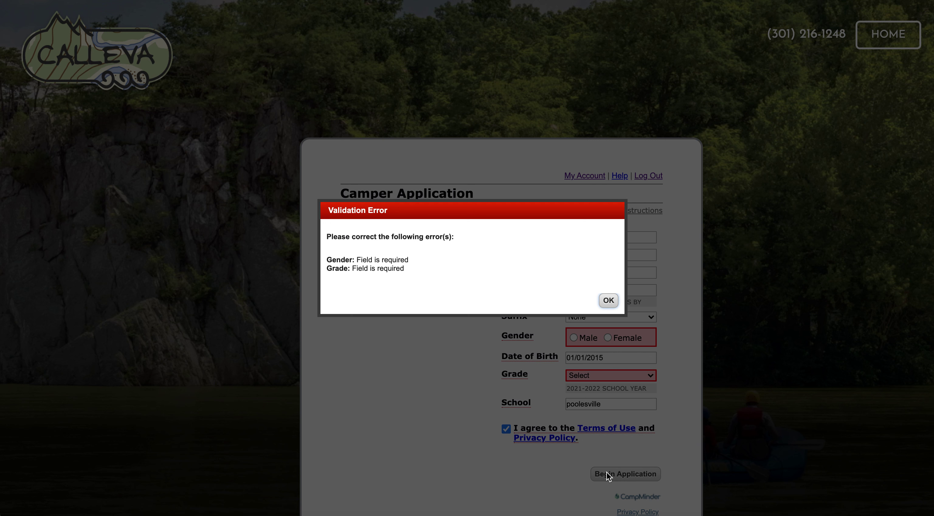
- Fix the validation error by setting gender Female and grade K, then begin the application
left_click(609, 300)
left_click(609, 337)
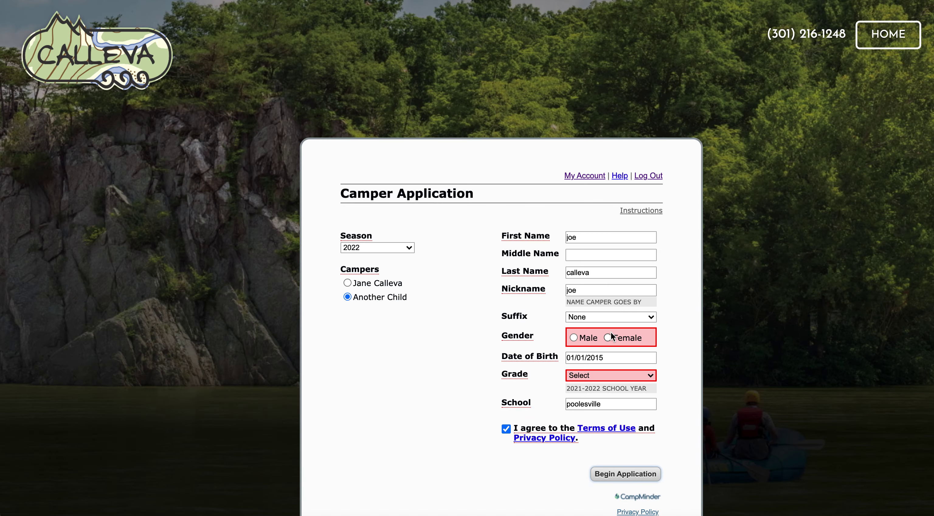
left_click(595, 373)
left_click(595, 438)
left_click(630, 475)
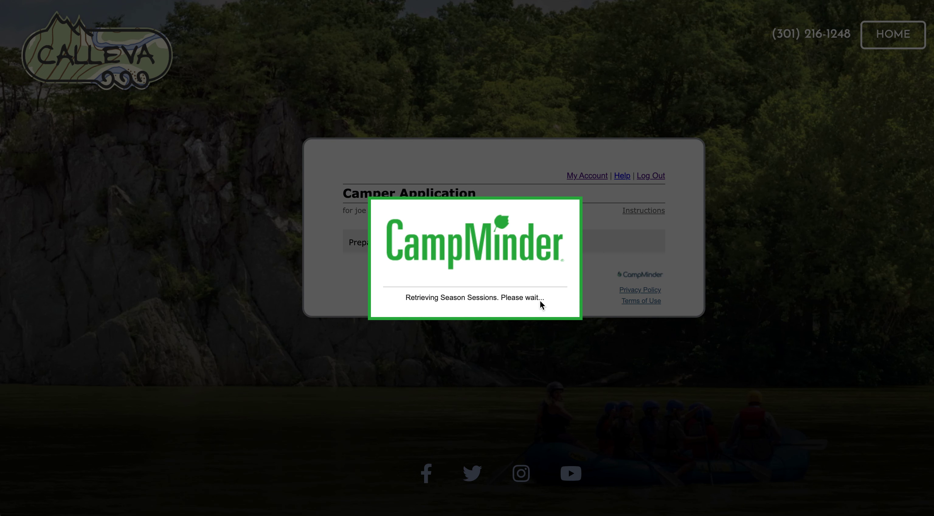
- Expand the Farm programs and select Farm Week 2
scroll(533, 282, "down", 3)
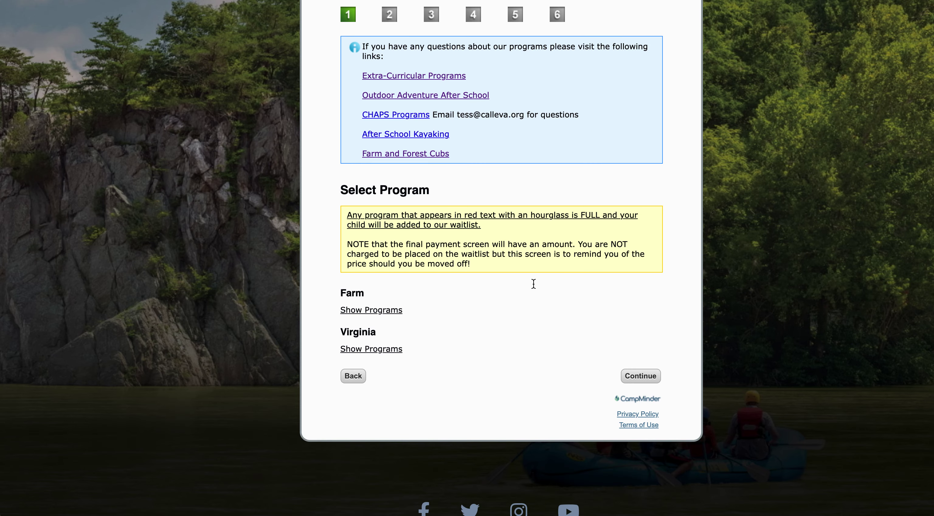
left_click(381, 309)
scroll(457, 310, "down", 2)
left_click(351, 292)
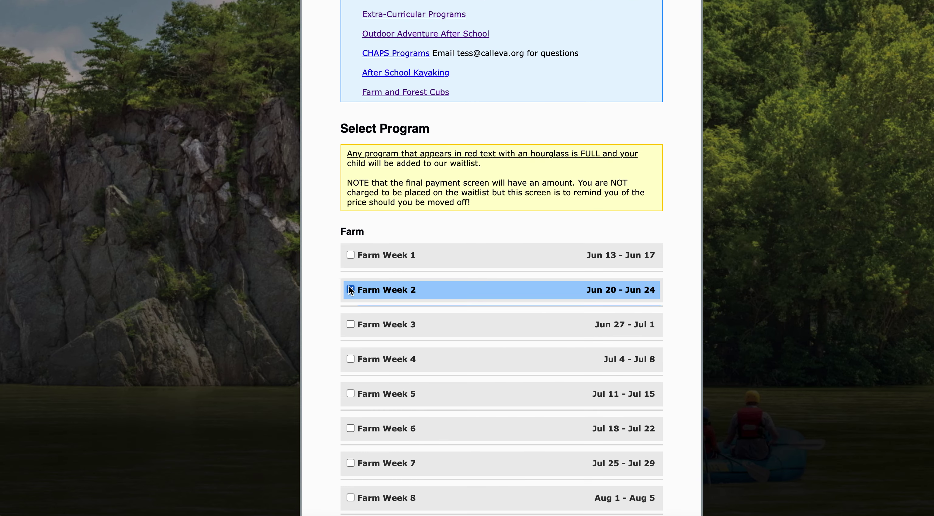
scroll(438, 316, "down", 1)
scroll(439, 316, "down", 8)
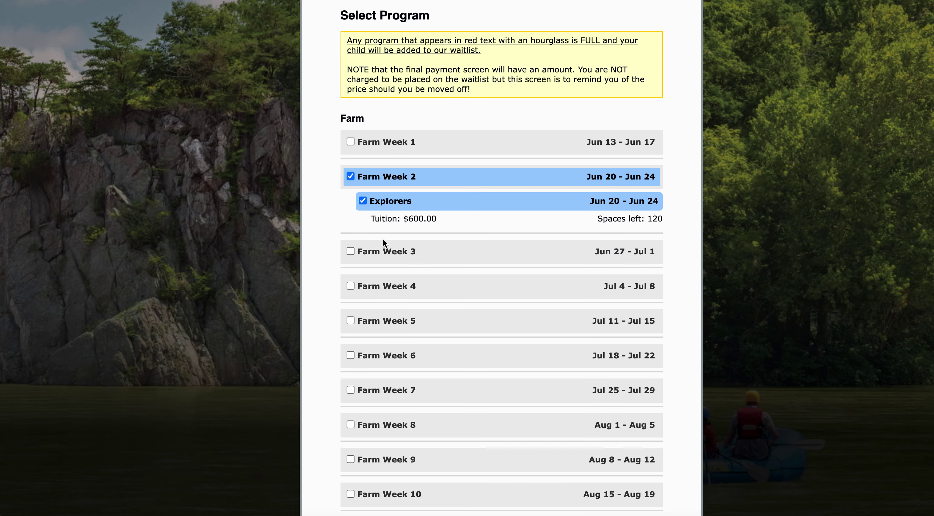
- Go back to correct the child's date of birth and begin the application again
left_click(353, 413)
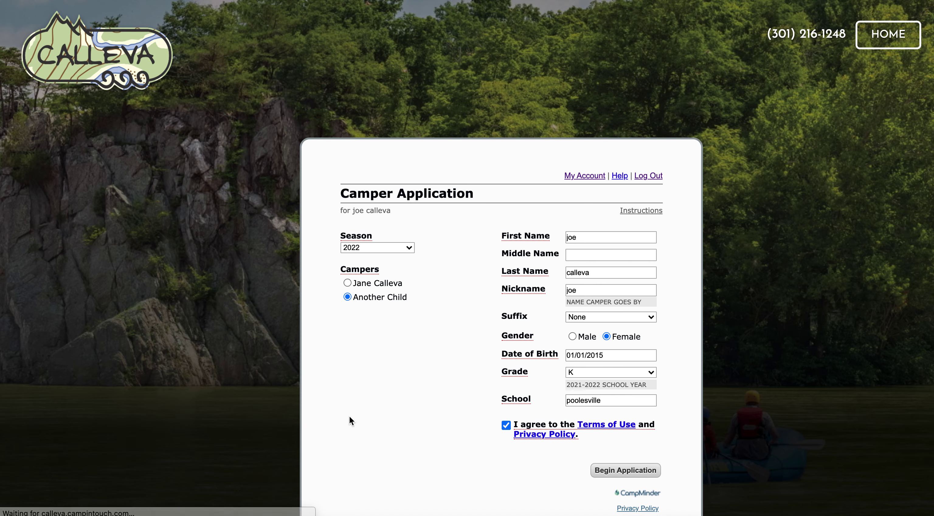
left_click(604, 358)
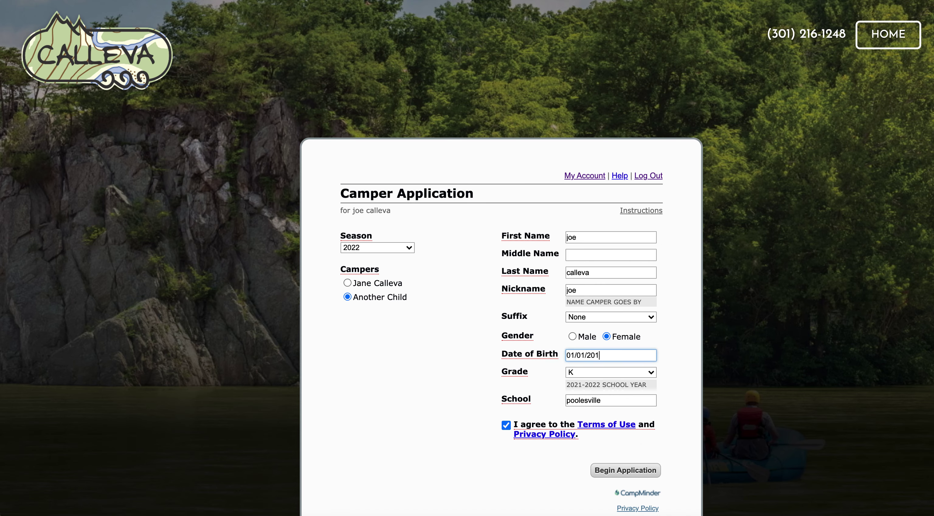
left_click(639, 469)
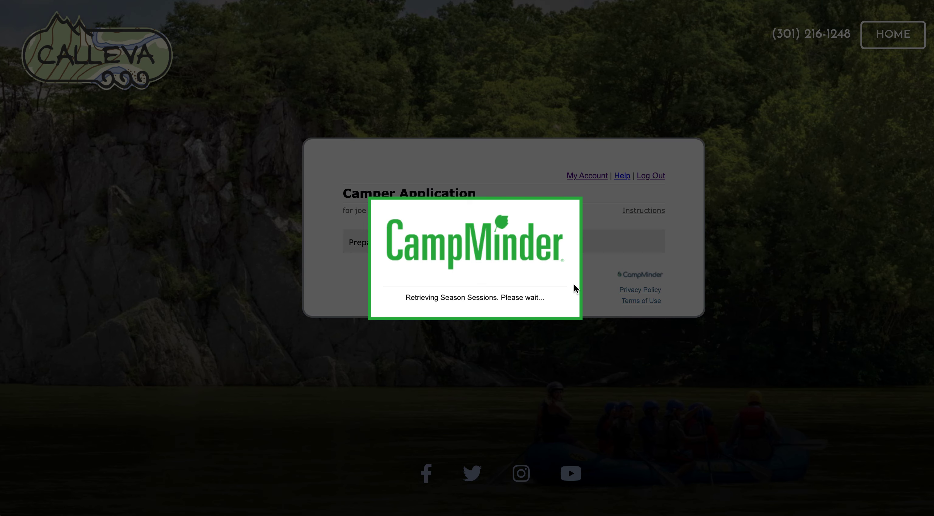
- Reserve Rileys Week 2 Adventure Island, Jun 20 – Jun 24, and continue
scroll(536, 236, "down", 5)
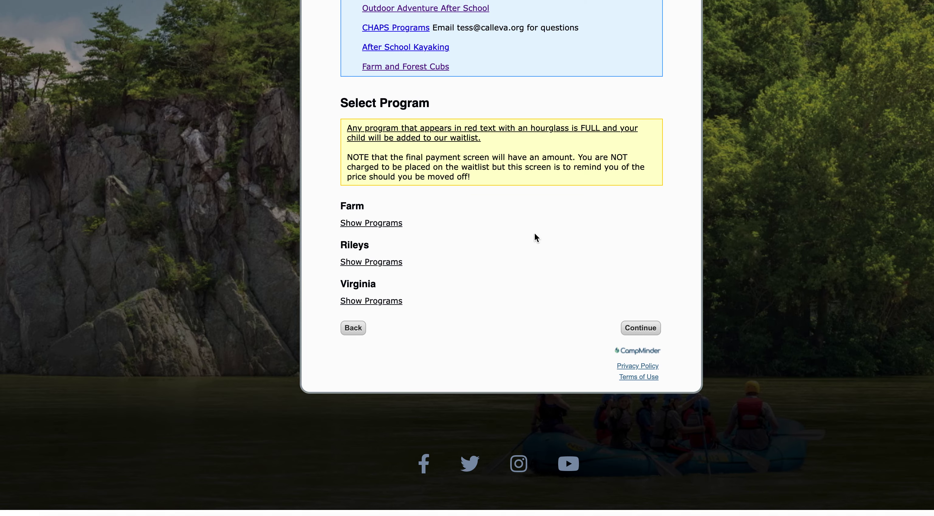
left_click(367, 271)
scroll(492, 268, "down", 1)
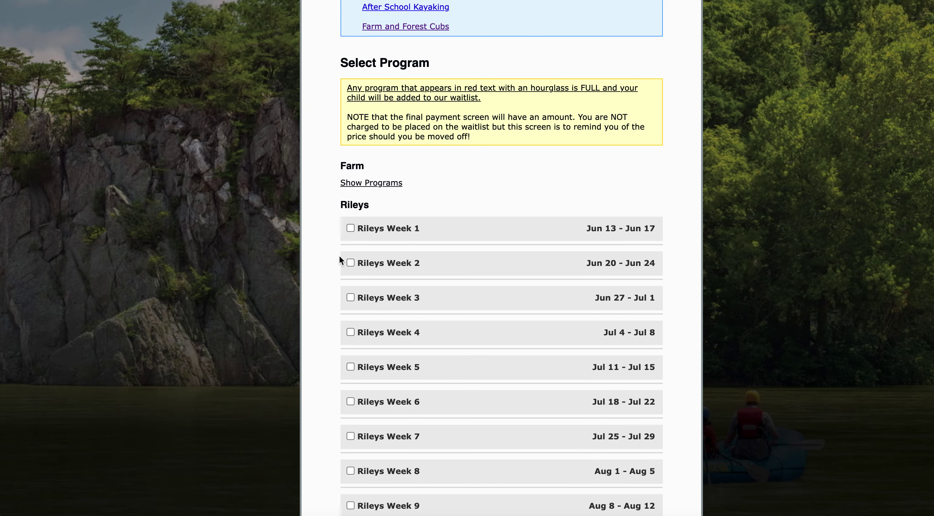
left_click(351, 263)
scroll(450, 344, "down", 1)
scroll(450, 349, "down", 1)
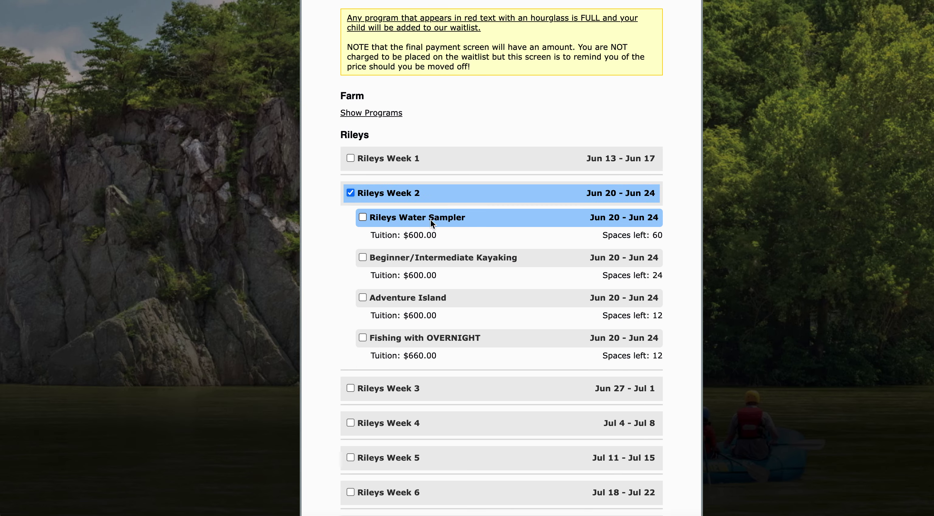
left_click(365, 297)
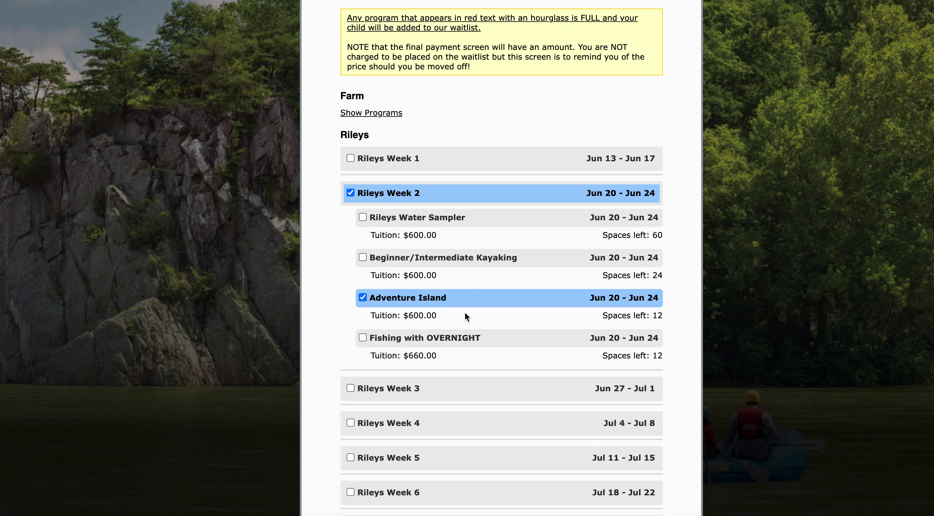
scroll(465, 316, "down", 10)
left_click(638, 422)
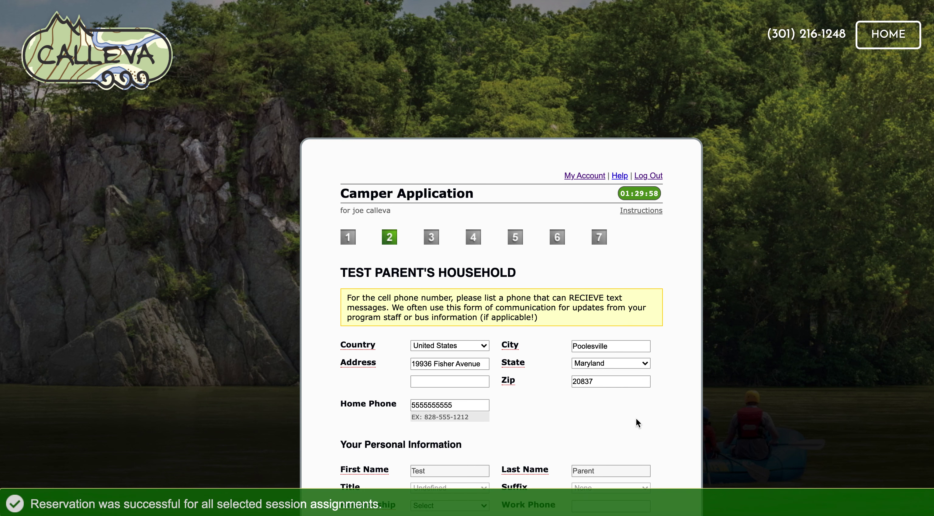
- Return to My Account and open the Financial page showing the $1,200.00 season charges
scroll(638, 423, "down", 4)
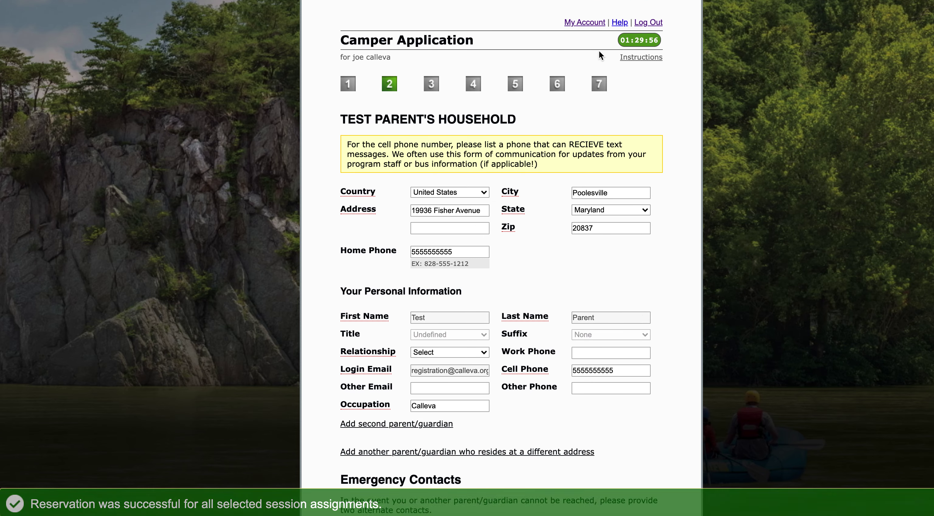
left_click(595, 22)
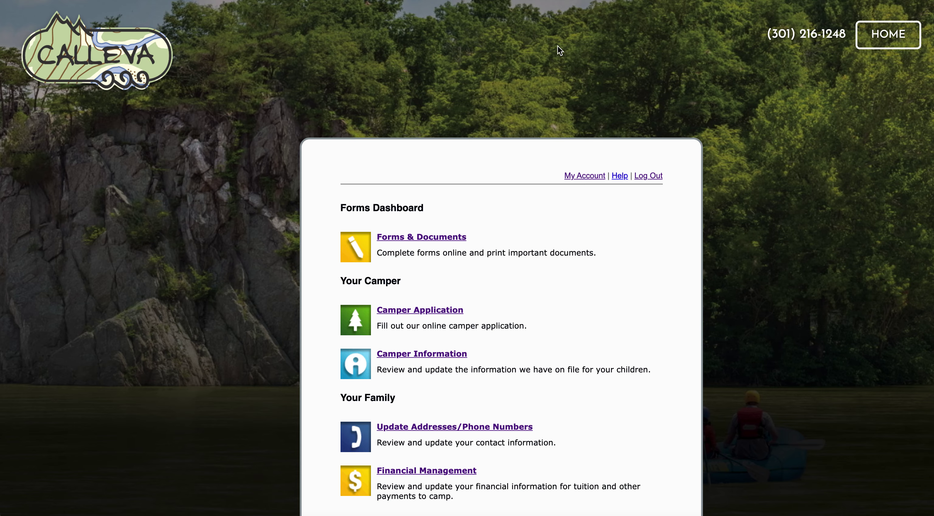
scroll(460, 312, "down", 3)
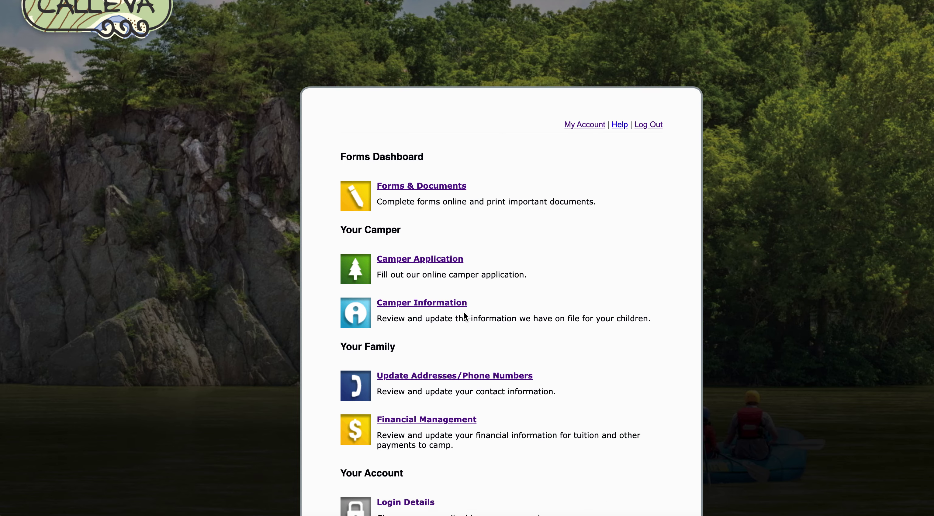
left_click(446, 367)
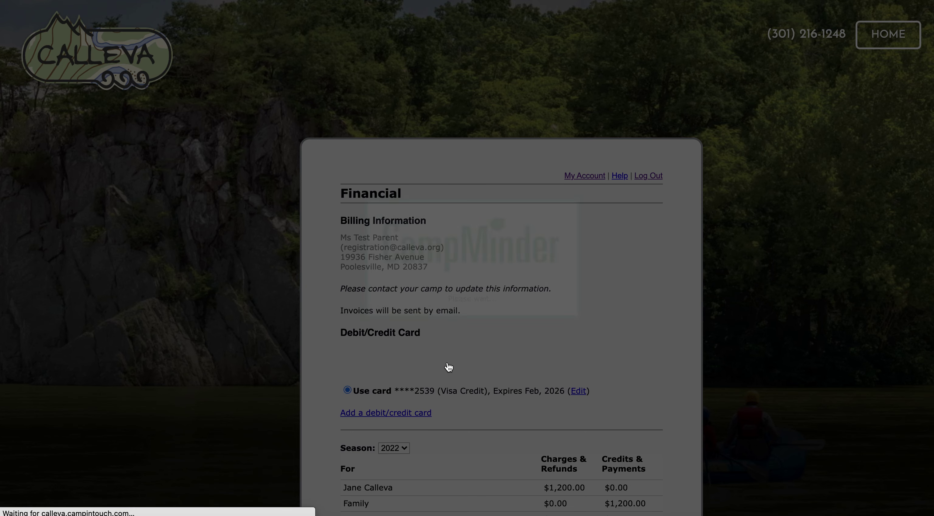
- Review the family's 2022 billing balance and return to the My Account dashboard
scroll(532, 328, "down", 5)
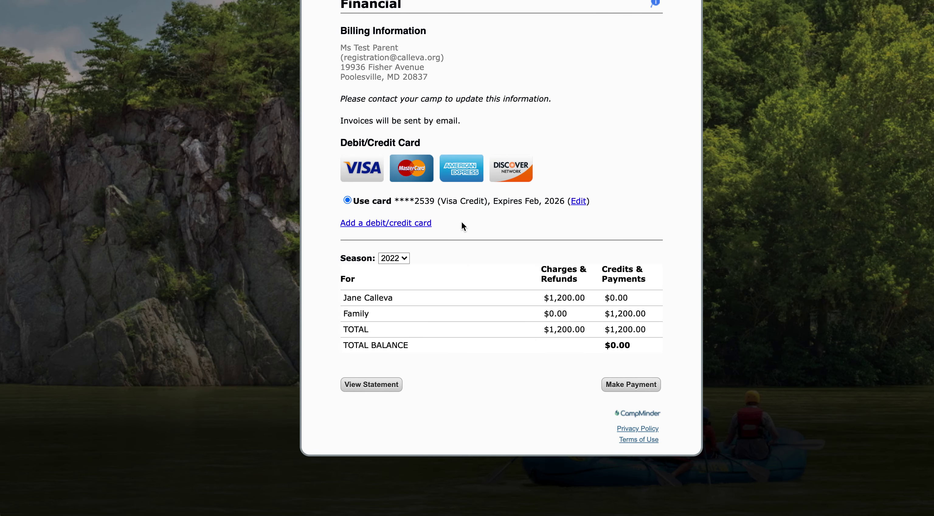
scroll(461, 220, "up", 3)
left_click(586, 88)
- Bring up the Forms & Documents list and the Day Travel Form
left_click(440, 241)
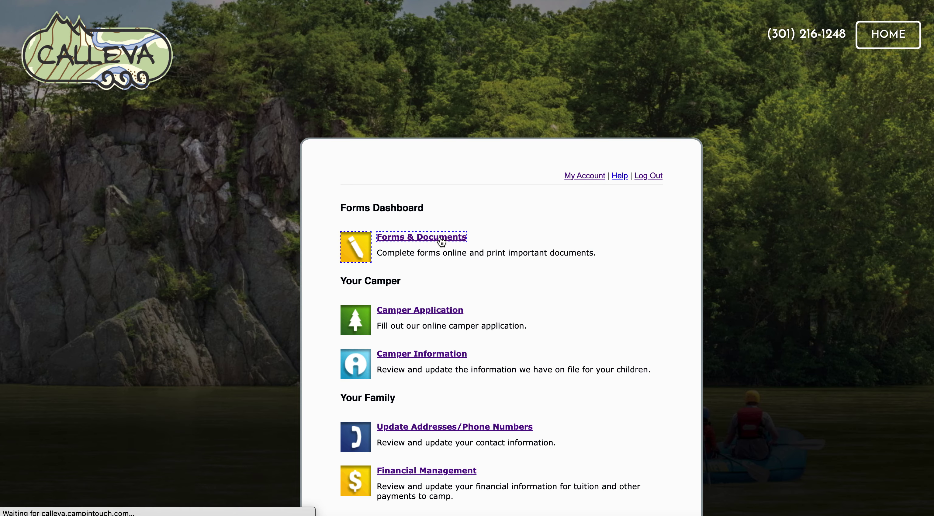
scroll(441, 240, "down", 3)
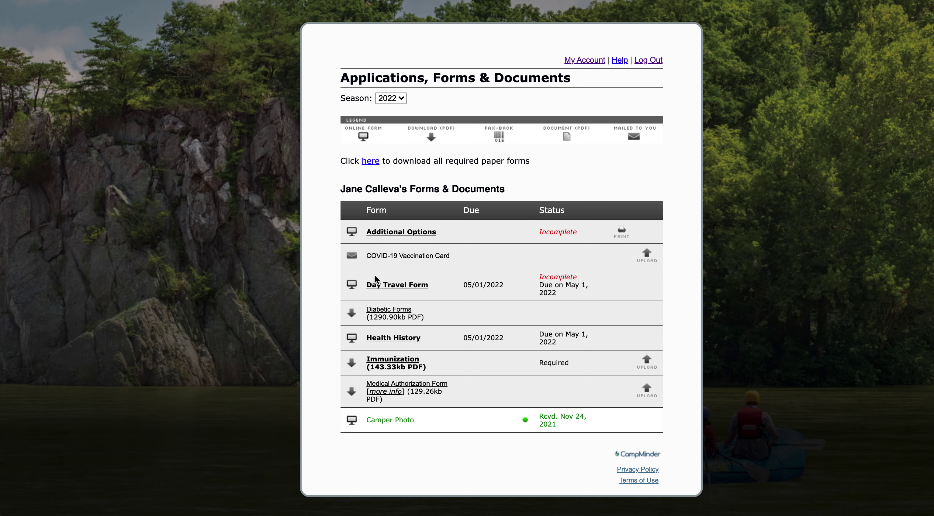
left_click(410, 286)
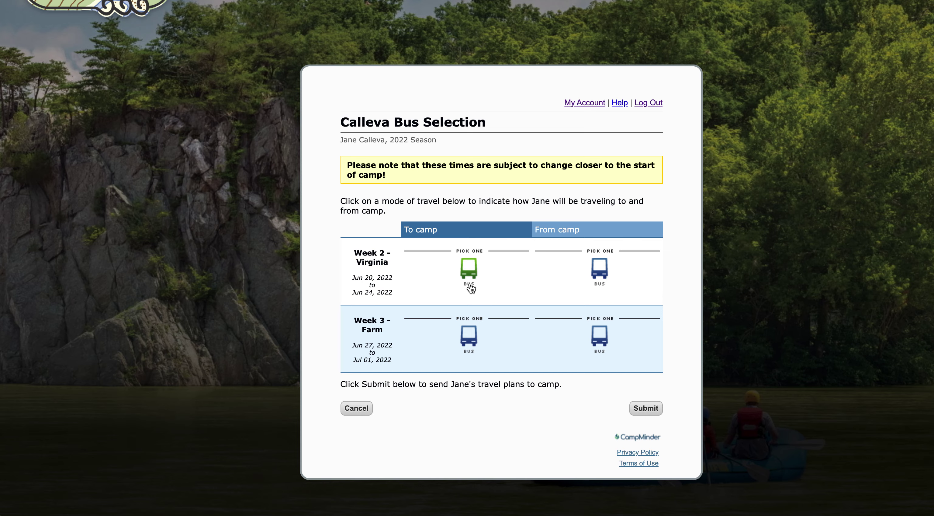
- Set Week 2 busing to VA Planetarium both to and from camp
left_click(470, 288)
scroll(499, 347, "down", 4)
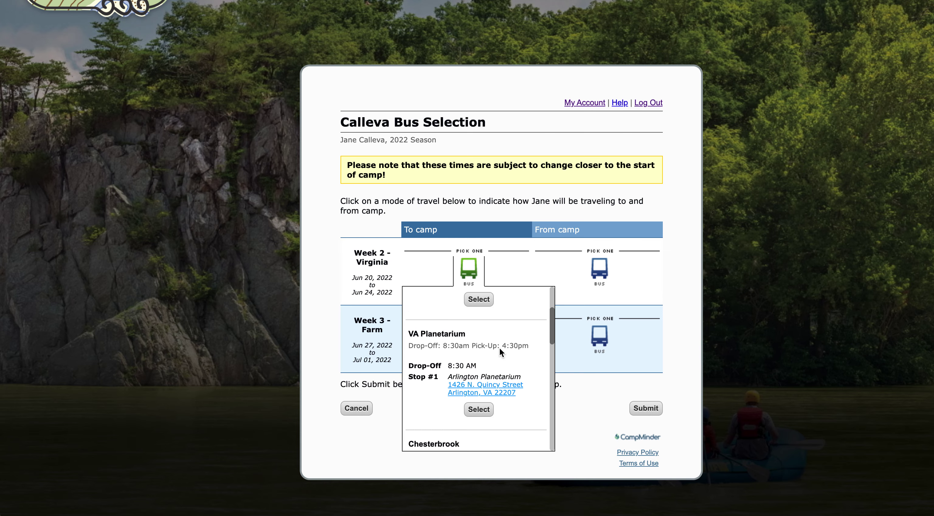
left_click(479, 377)
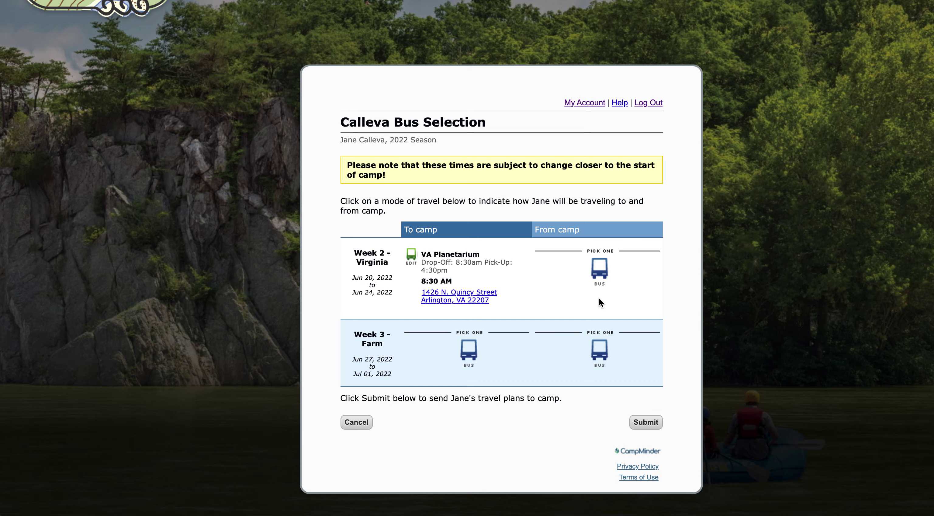
left_click(606, 276)
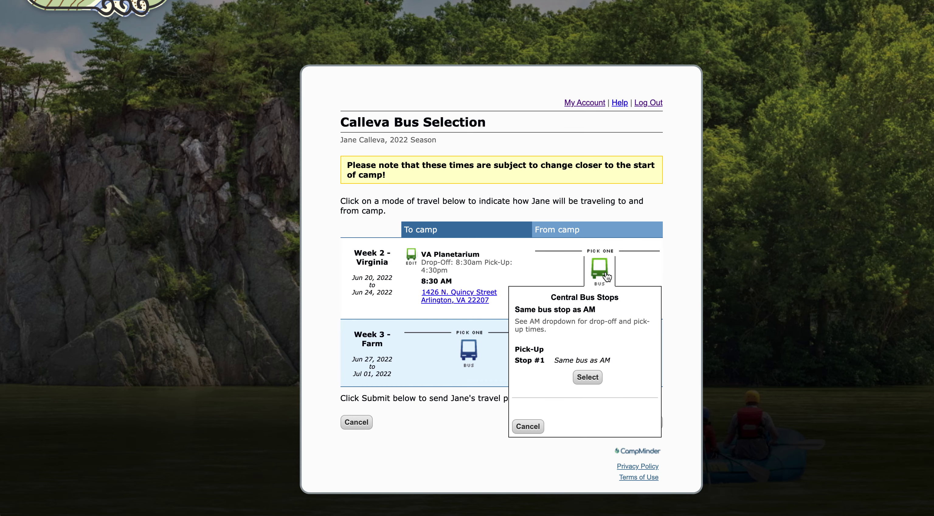
left_click(588, 373)
- Set Week 3 busing to Glen Echo (Farm) both ways and submit the travel form
left_click(469, 350)
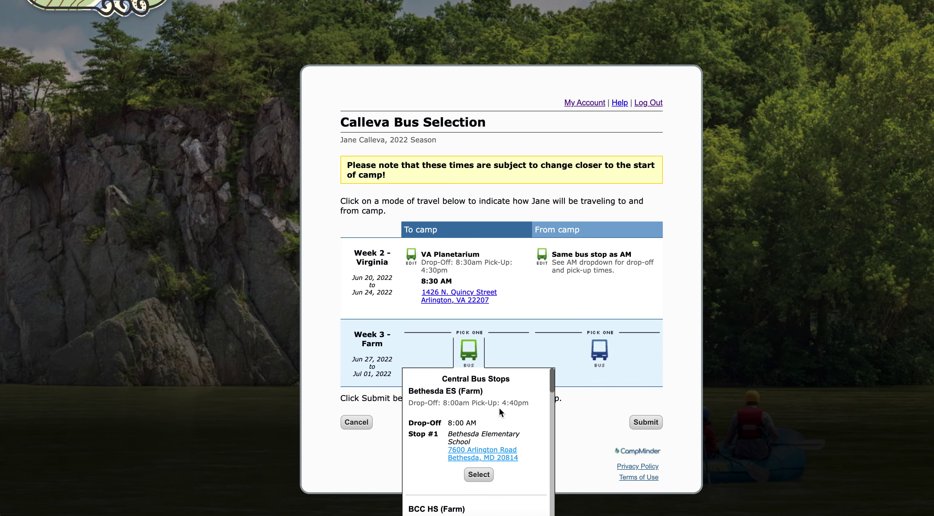
scroll(500, 407, "down", 5)
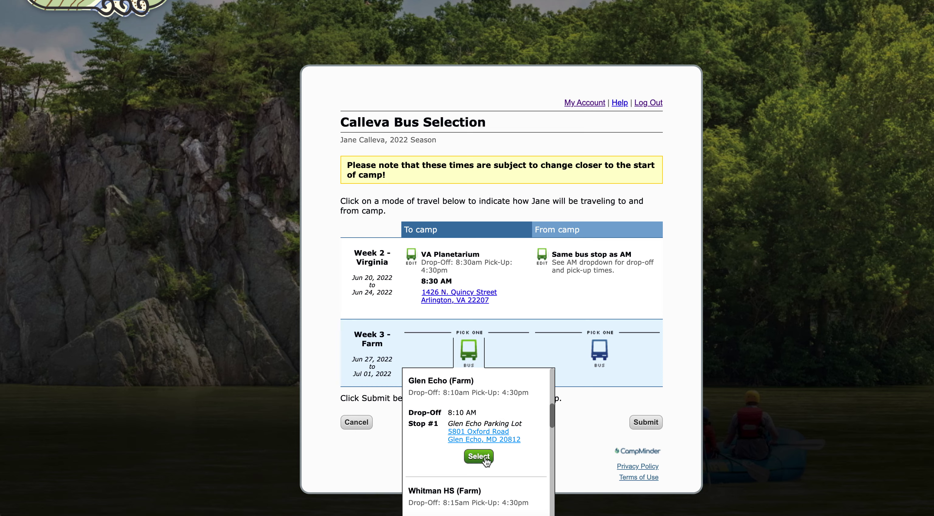
left_click(479, 456)
left_click(600, 349)
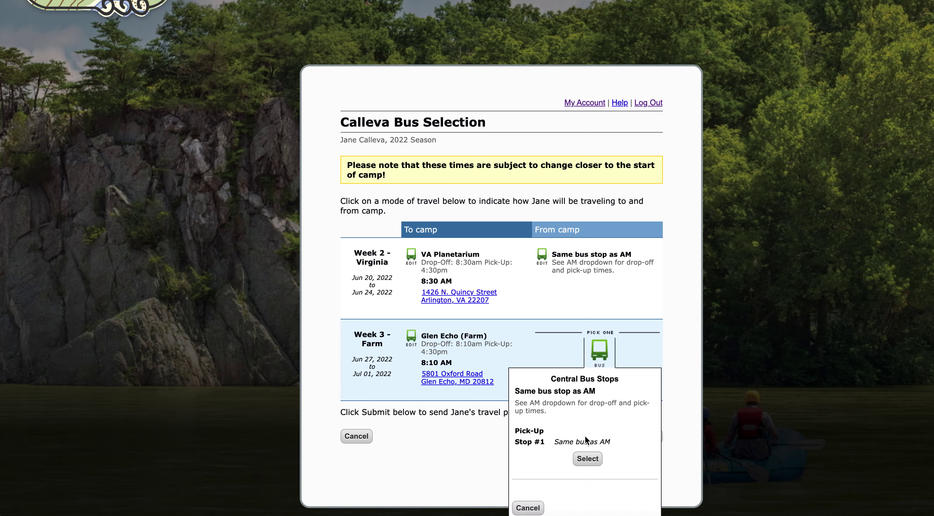
left_click(595, 459)
left_click(646, 436)
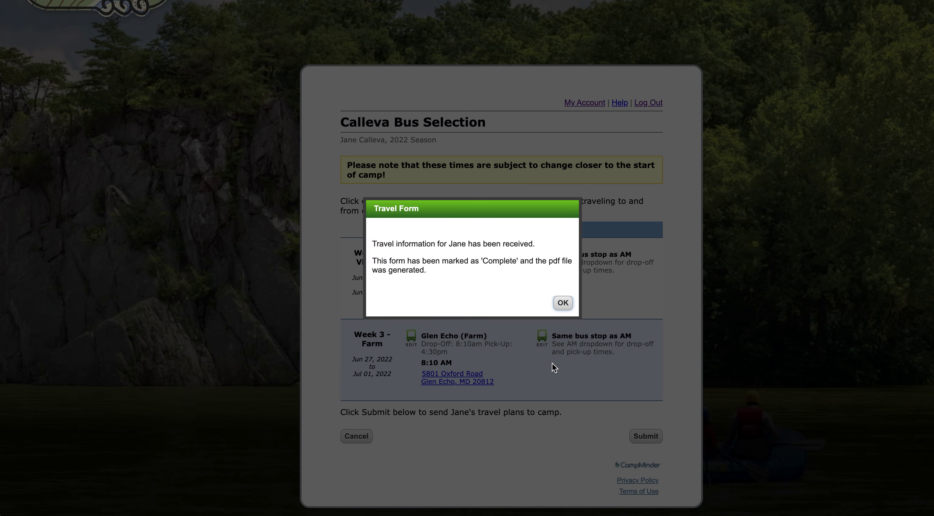
left_click(565, 306)
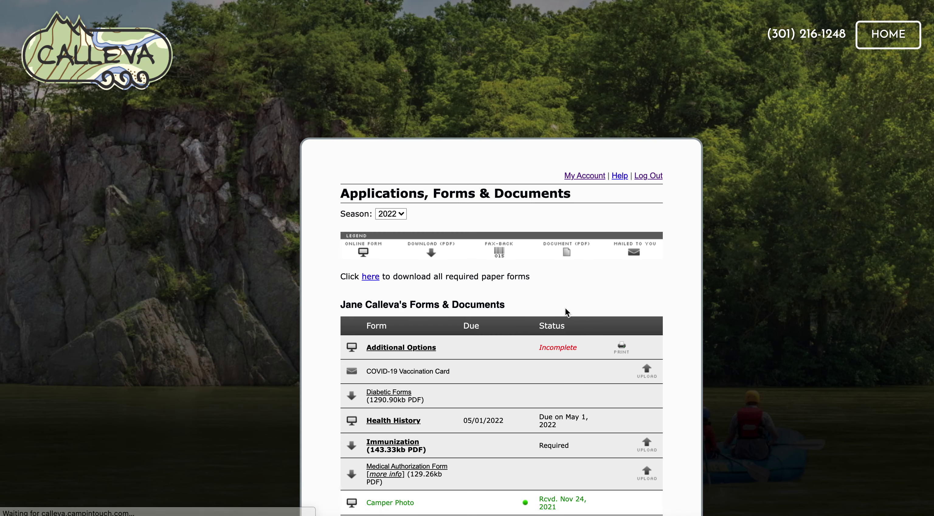
- View the Additional Options lunch choices, cancel without saving, and go to Health History
scroll(565, 308, "down", 3)
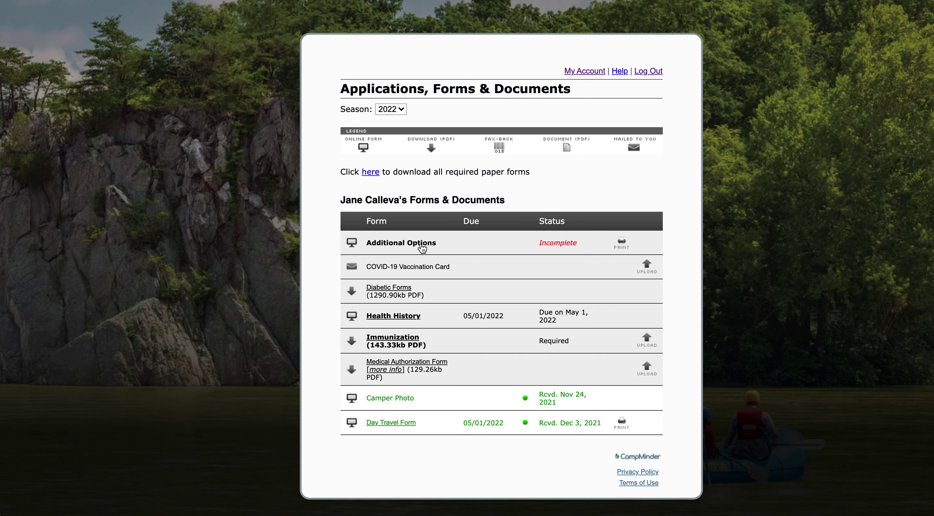
left_click(421, 245)
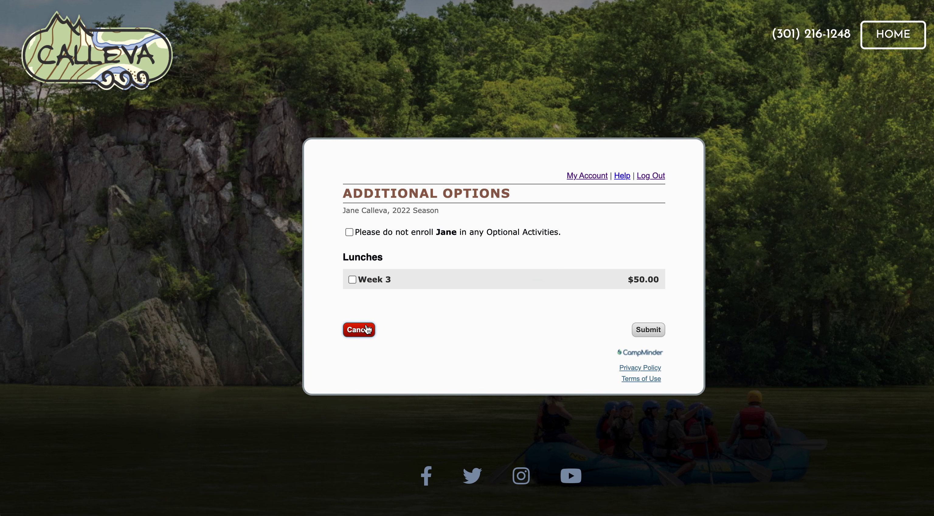
left_click(367, 329)
scroll(368, 328, "down", 3)
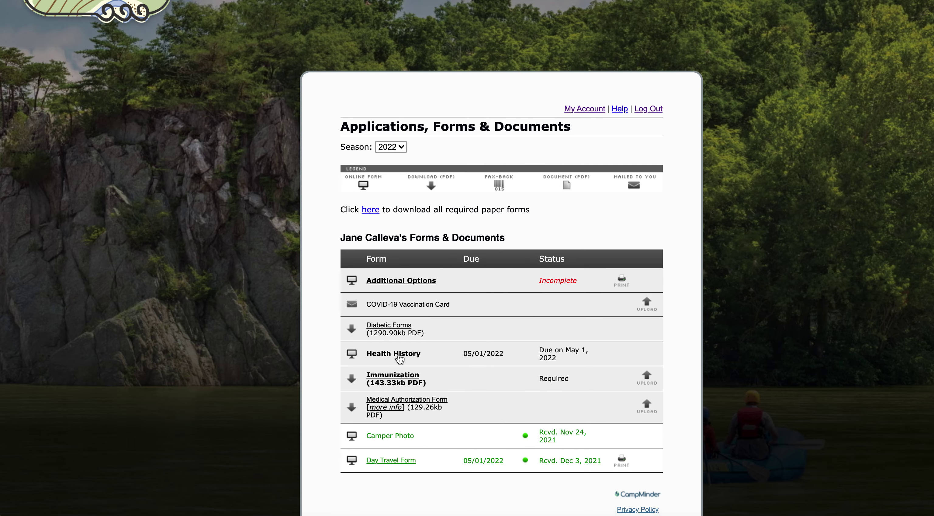
left_click(399, 358)
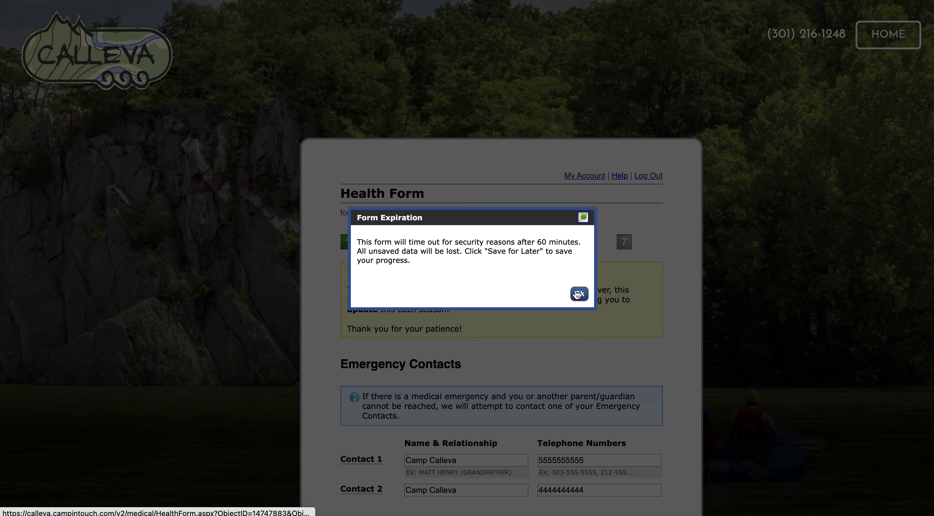
- Dismiss the form expiration notice and scan the Health Form's contacts, providers and insurance
left_click(579, 293)
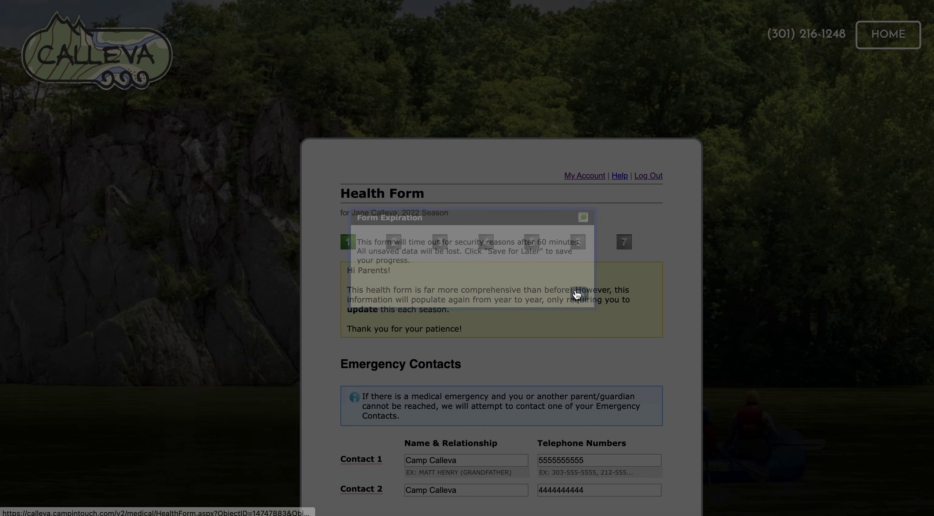
scroll(556, 363, "down", 3)
scroll(553, 374, "down", 10)
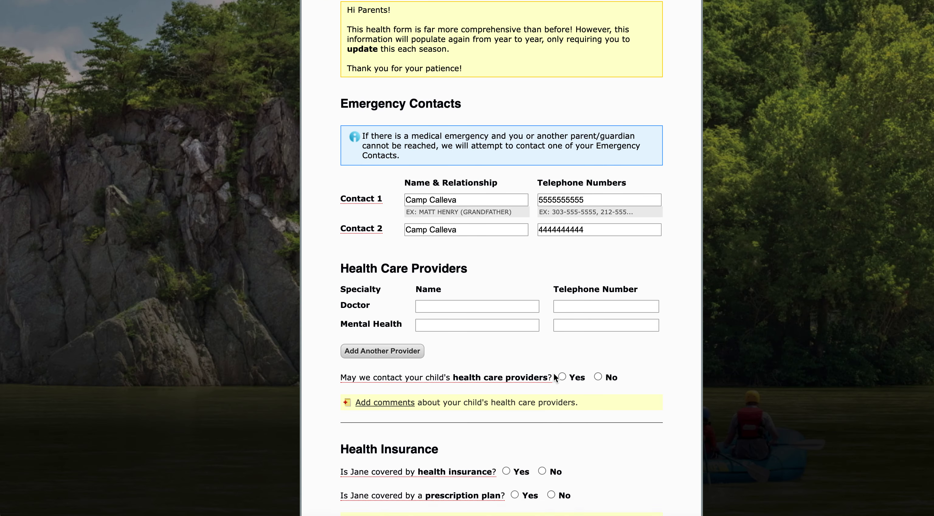
scroll(553, 373, "up", 5)
scroll(554, 377, "up", 3)
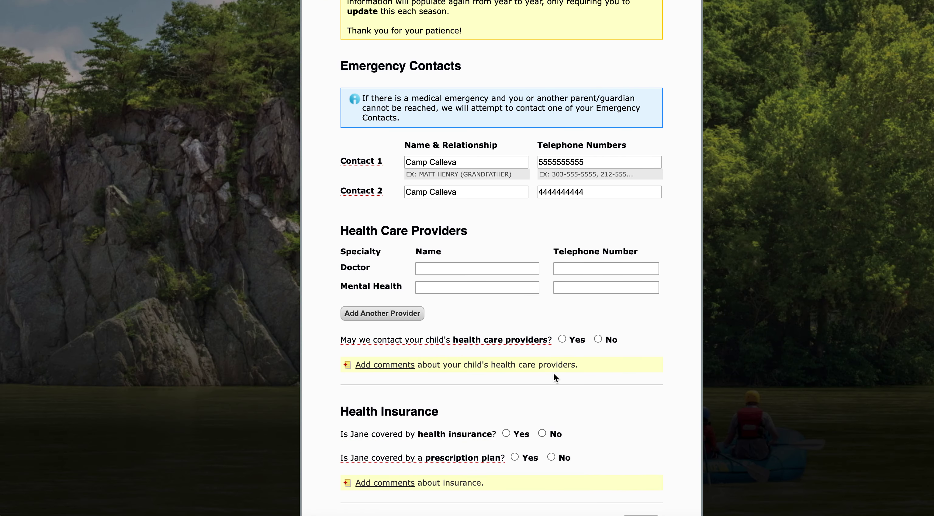
scroll(554, 377, "up", 2)
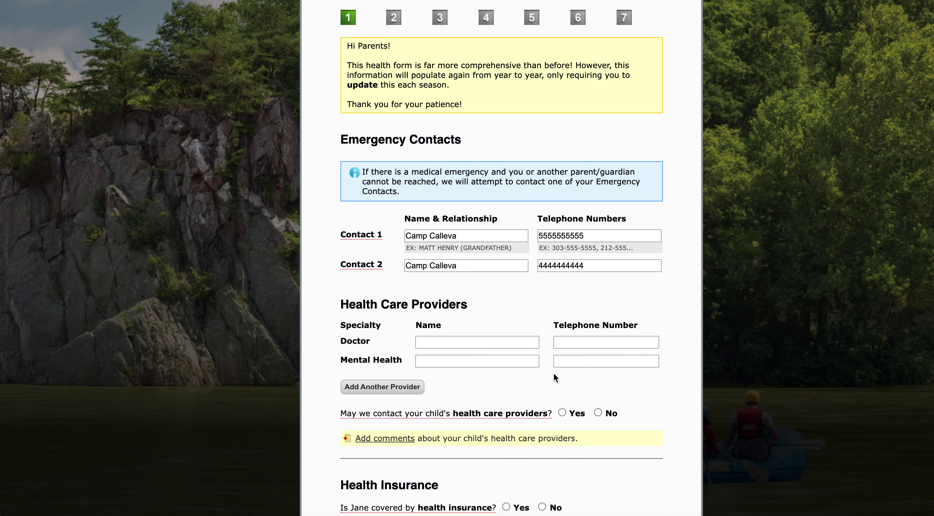
scroll(554, 377, "down", 5)
scroll(580, 385, "down", 2)
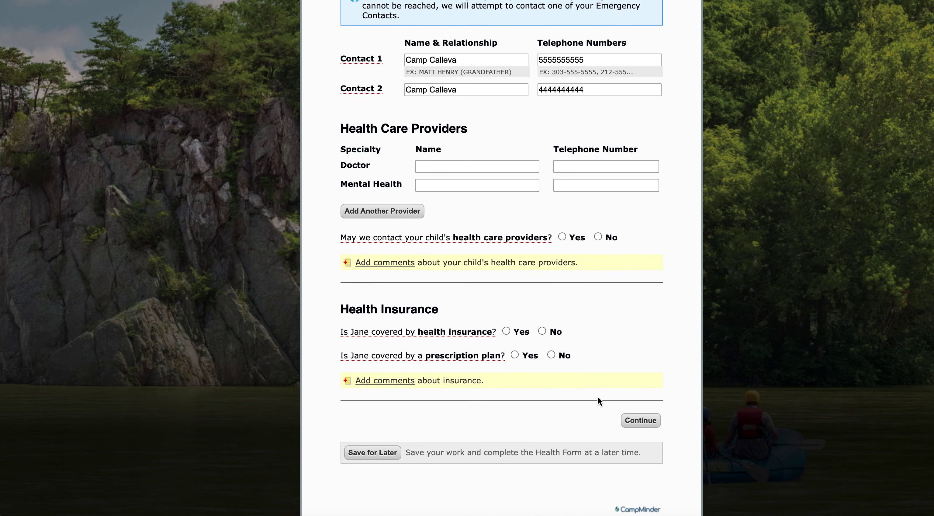
scroll(581, 381, "up", 10)
- Go back to the My Account dashboard and scroll down it
left_click(595, 175)
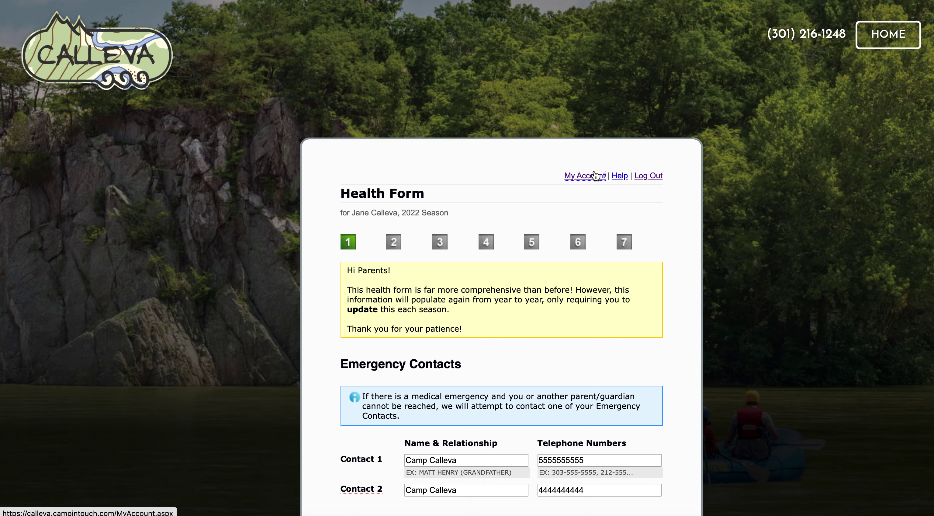
scroll(538, 229, "down", 2)
scroll(538, 228, "down", 3)
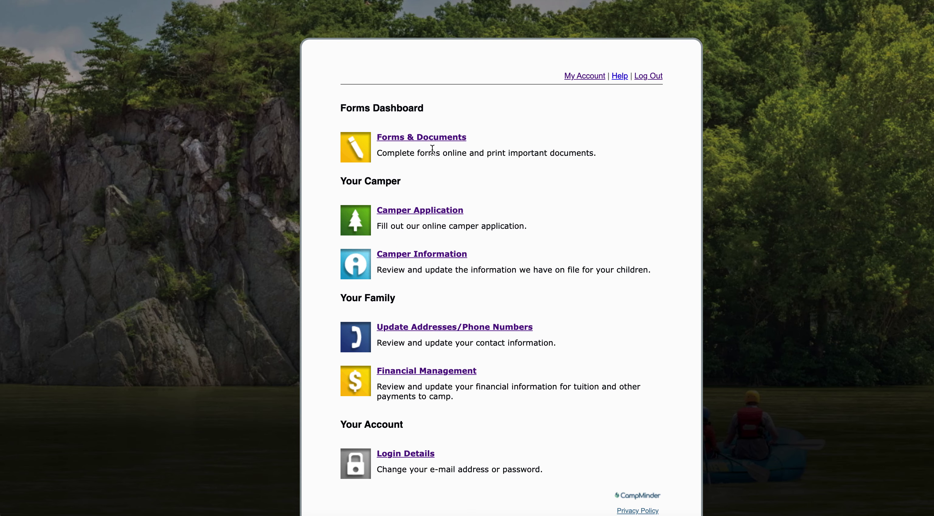
- Reopen the 2022 Applications, Forms & Documents list from the dashboard
left_click(441, 143)
scroll(421, 335, "down", 5)
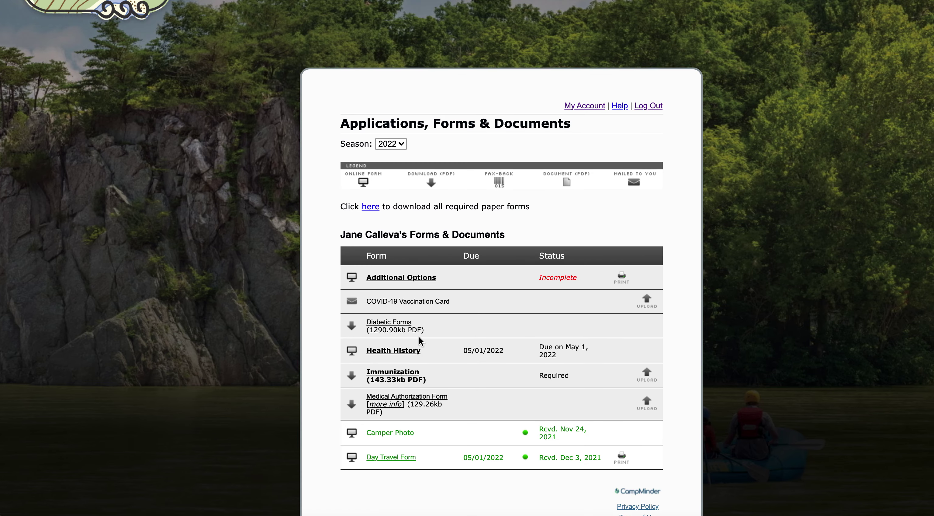